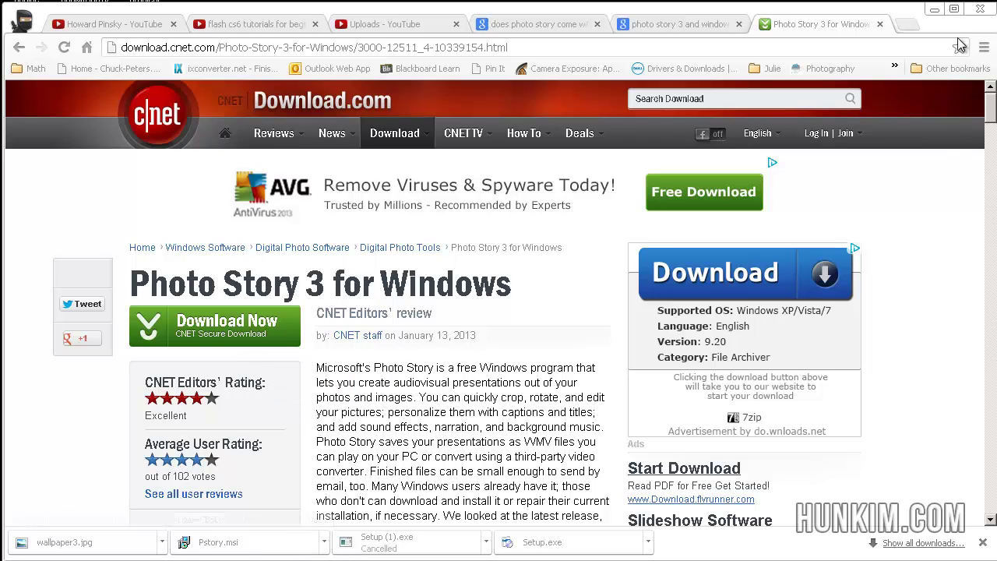
# Step: Bring up Photo Story, reposition its window, and begin a new story
pyautogui.click(935, 11)
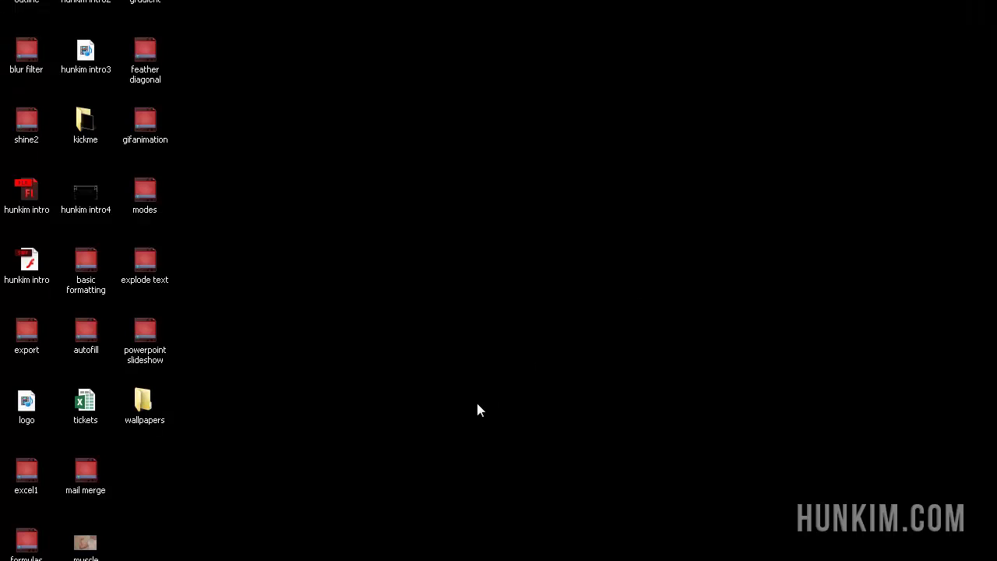
pyautogui.hotkey('alt', 'Tab')
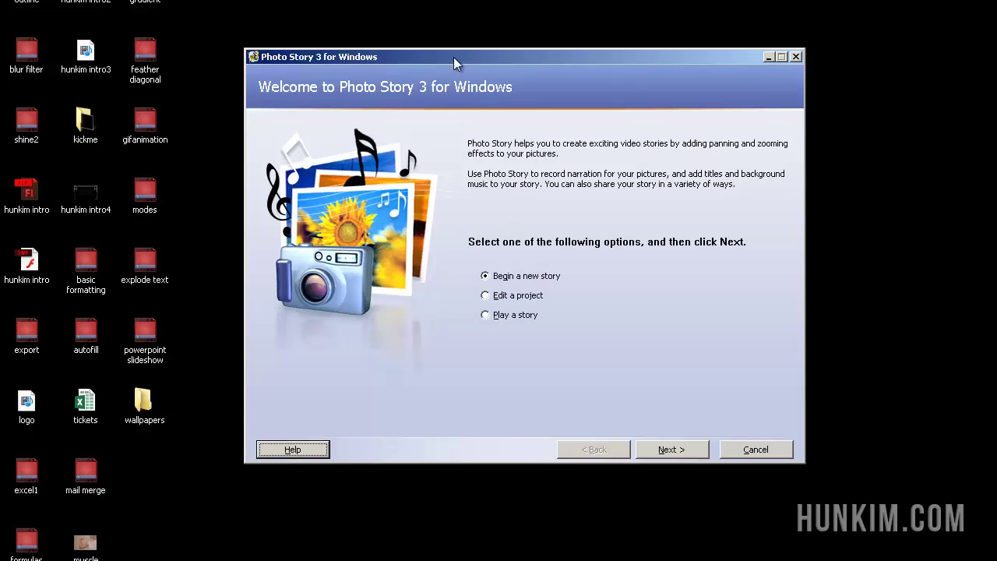
pyautogui.moveTo(465, 53); pyautogui.dragTo(439, 62)
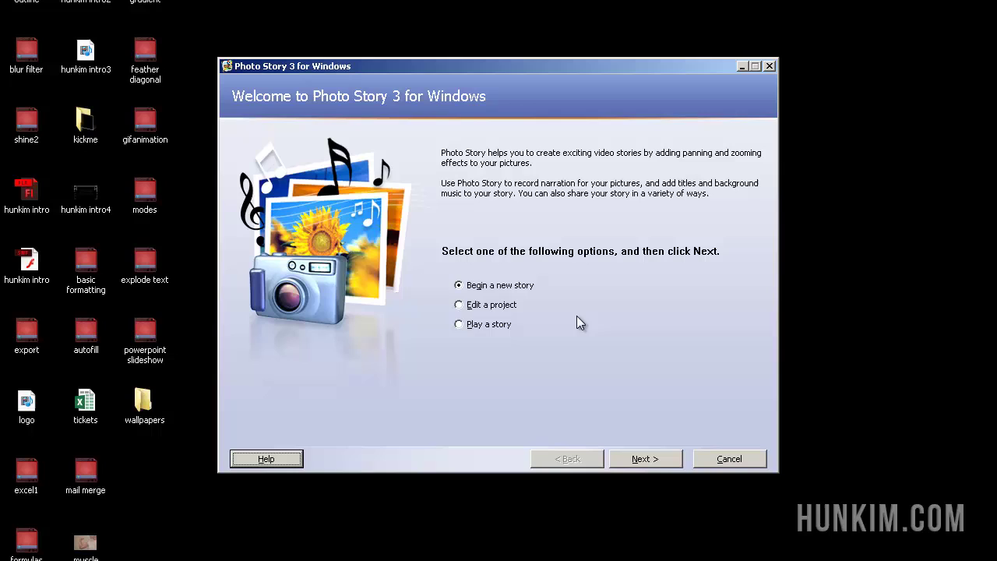
pyautogui.click(650, 461)
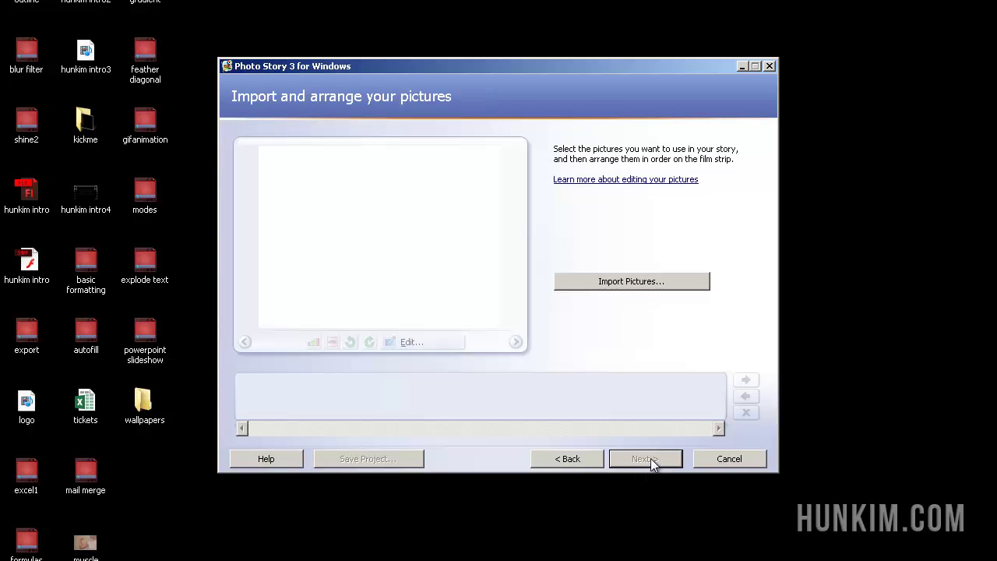
# Step: Select wallpaper, wallpaper2 and wallpaper3 from the Desktop's wallpapers folder for import
pyautogui.click(622, 284)
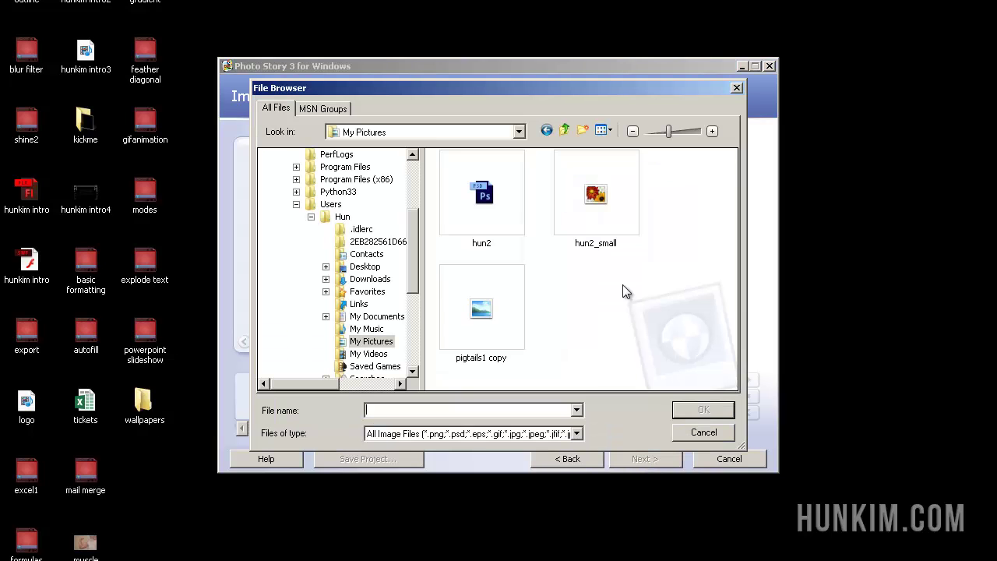
pyautogui.scroll(5, 412, 201)
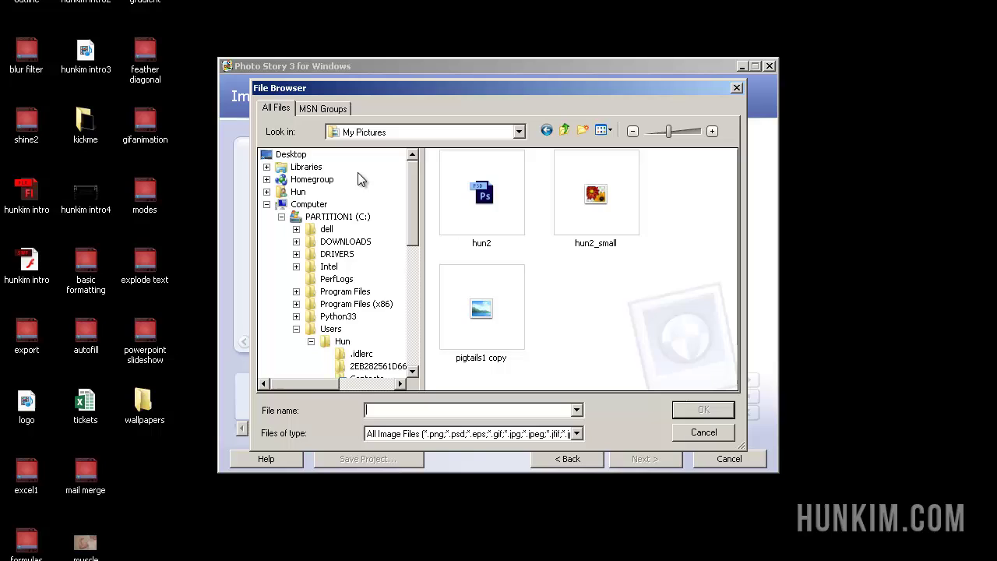
pyautogui.click(295, 155)
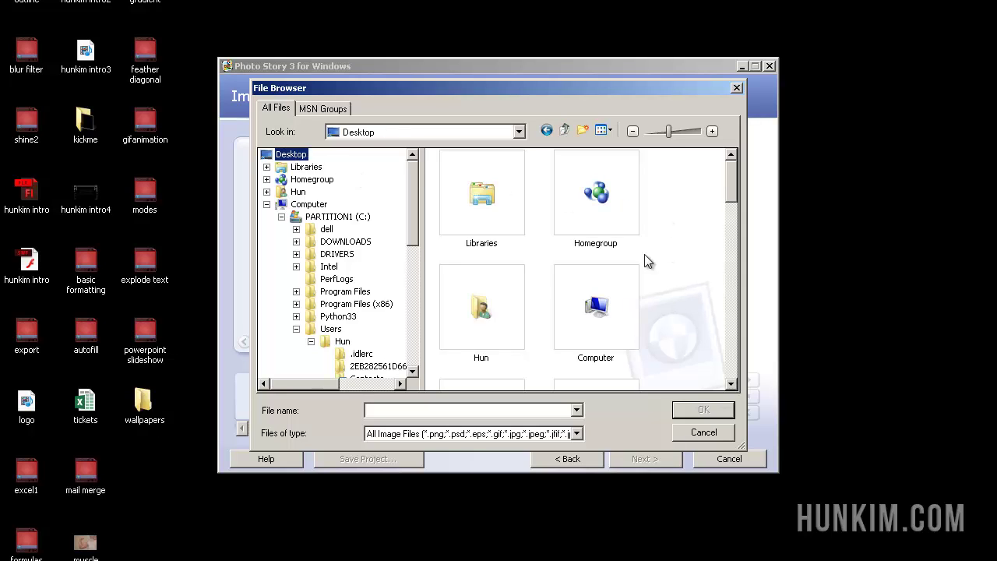
pyautogui.press('w')
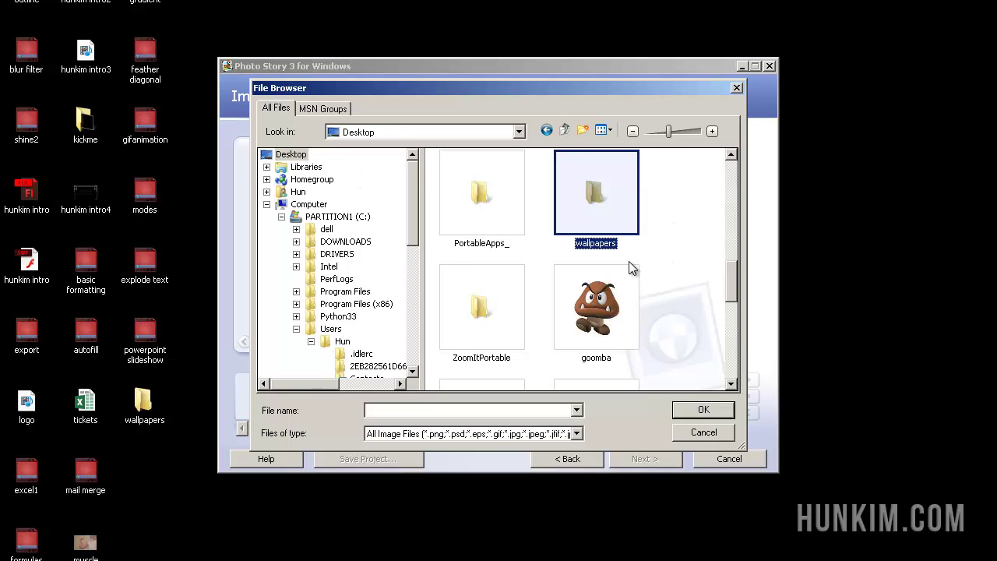
pyautogui.press('Return')
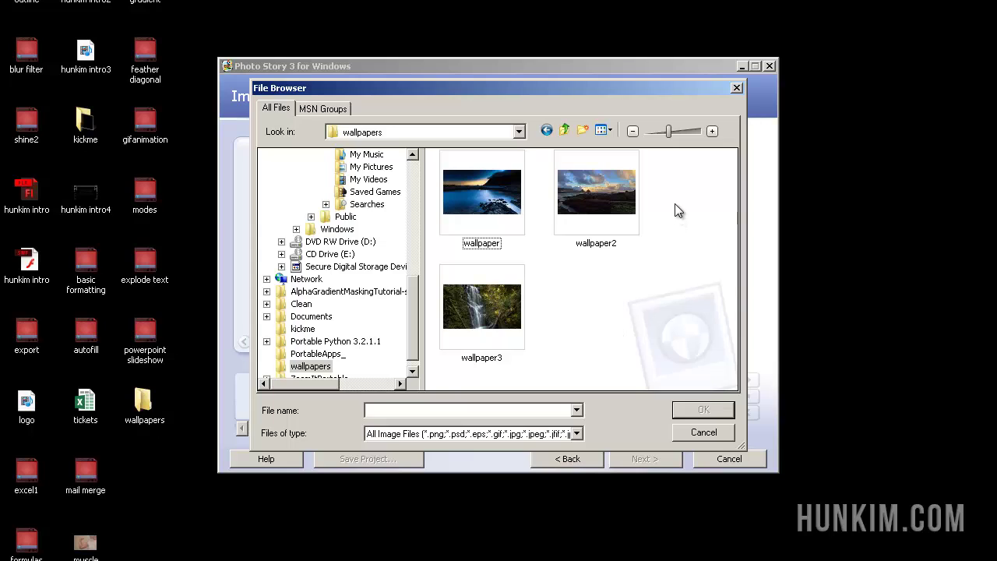
pyautogui.moveTo(674, 204); pyautogui.dragTo(467, 335)
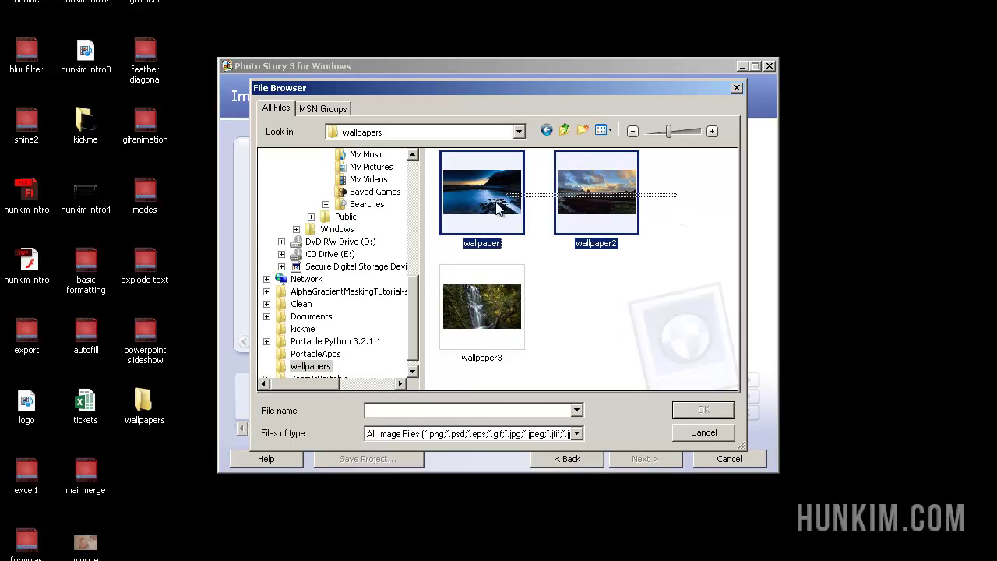
pyautogui.click(624, 299)
pyautogui.hotkey('ctrl', 'a')
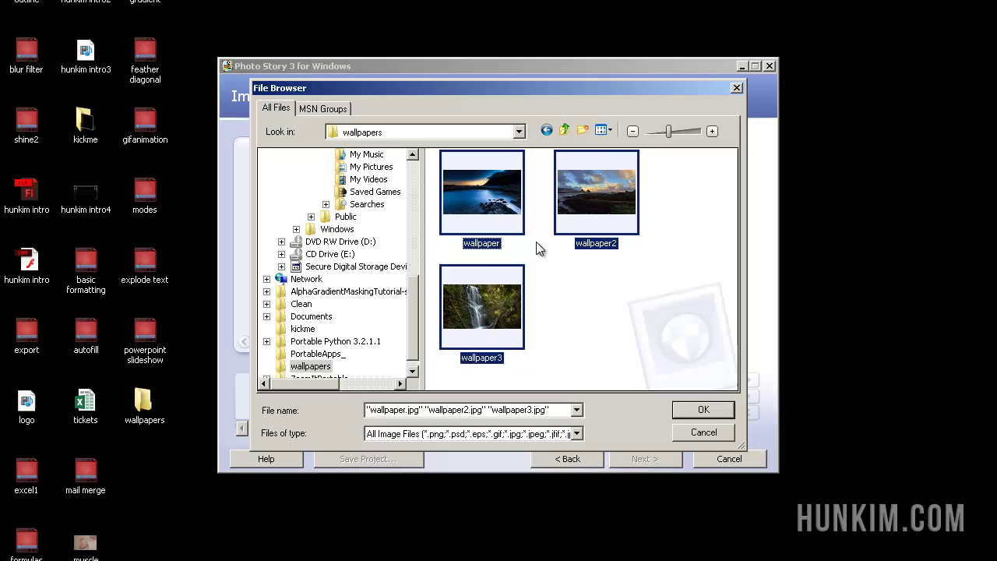
pyautogui.click(703, 414)
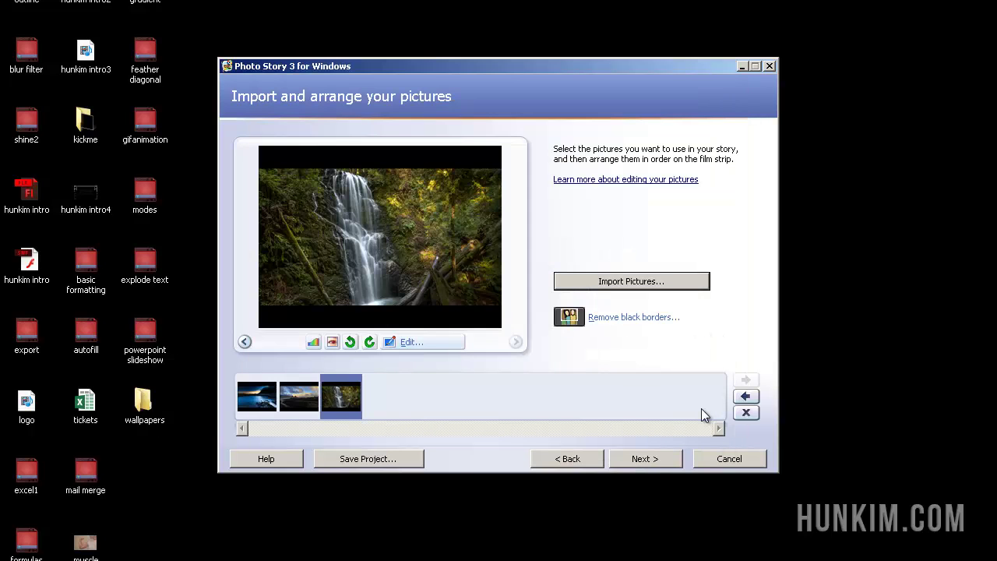
# Step: Import the pictures, continuing past the warning with black borders left in place
pyautogui.click(644, 461)
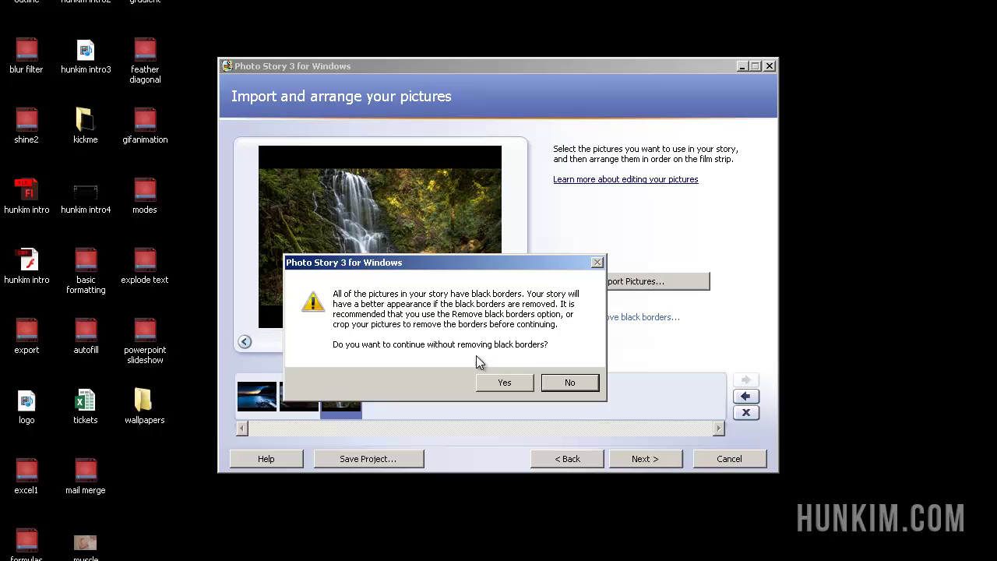
pyautogui.click(560, 383)
pyautogui.click(618, 457)
pyautogui.click(508, 381)
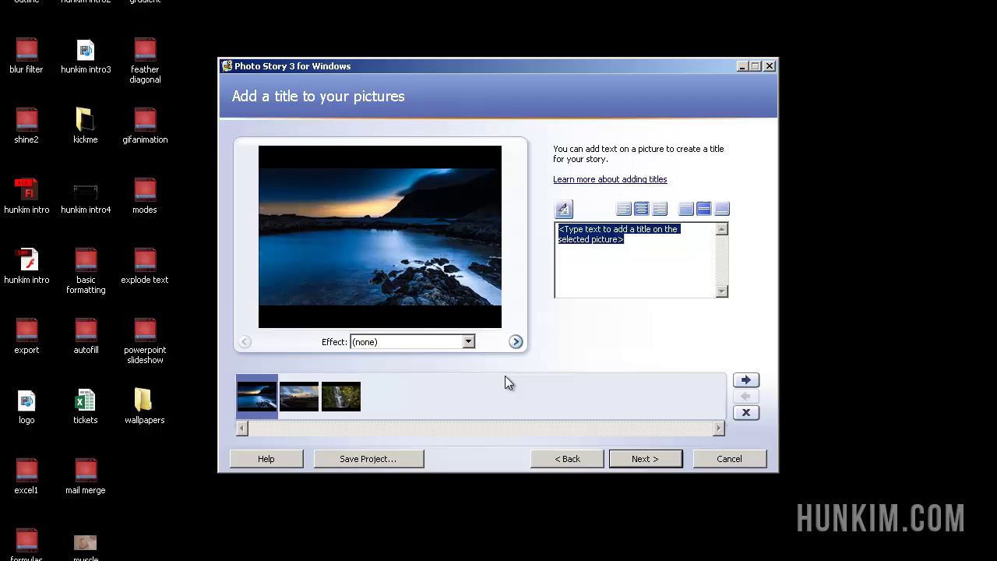
# Step: Skip the title, narration and background-music pages without adding anything
pyautogui.click(627, 458)
pyautogui.click(628, 459)
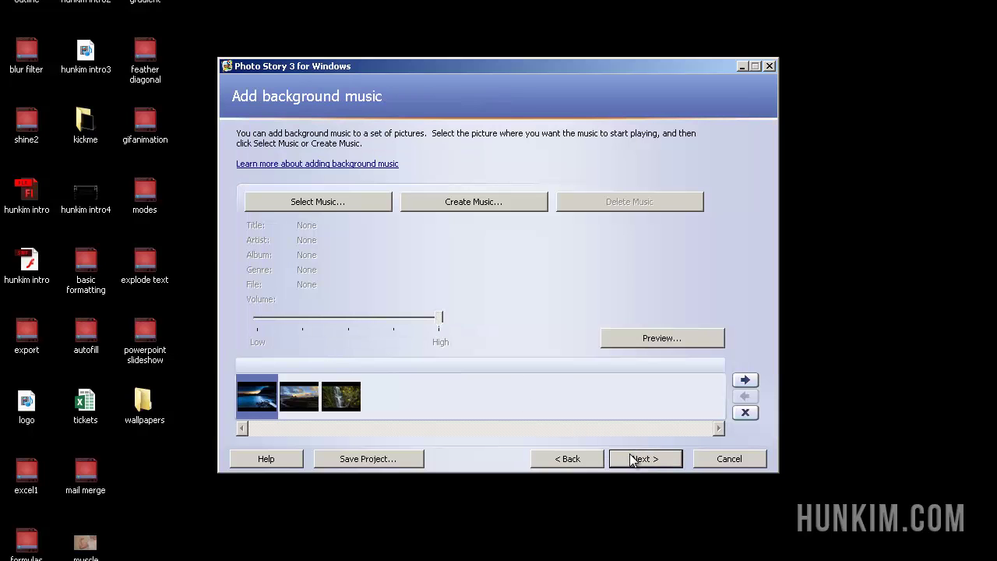
pyautogui.click(628, 459)
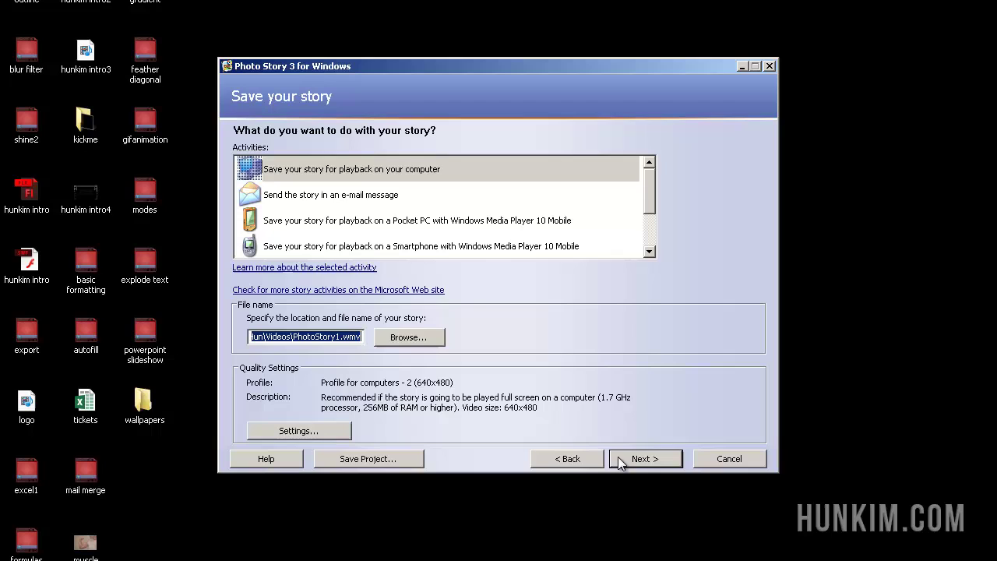
# Step: Save the video as PhotoStory1.wmv on the Desktop and start building it
pyautogui.click(430, 342)
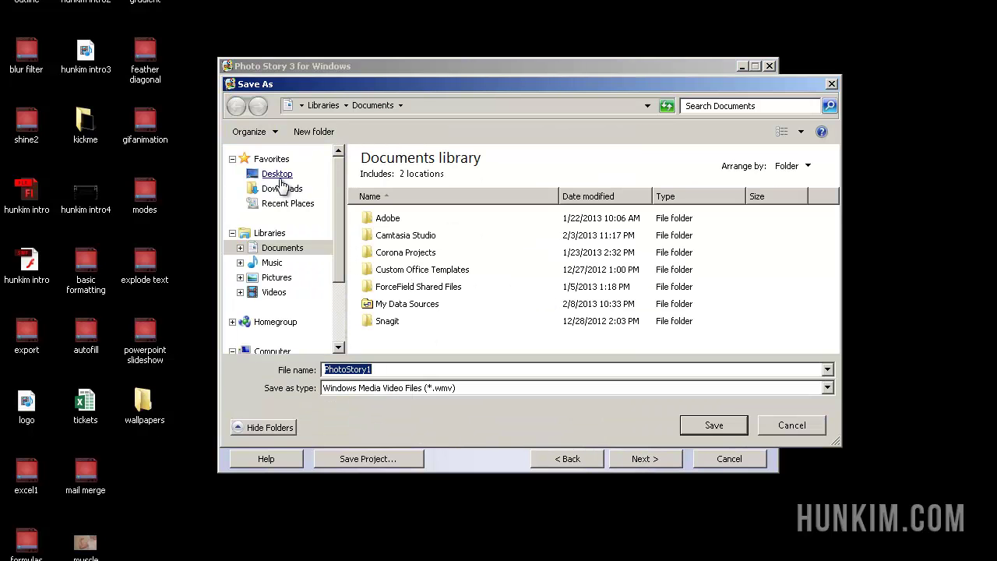
pyautogui.click(279, 176)
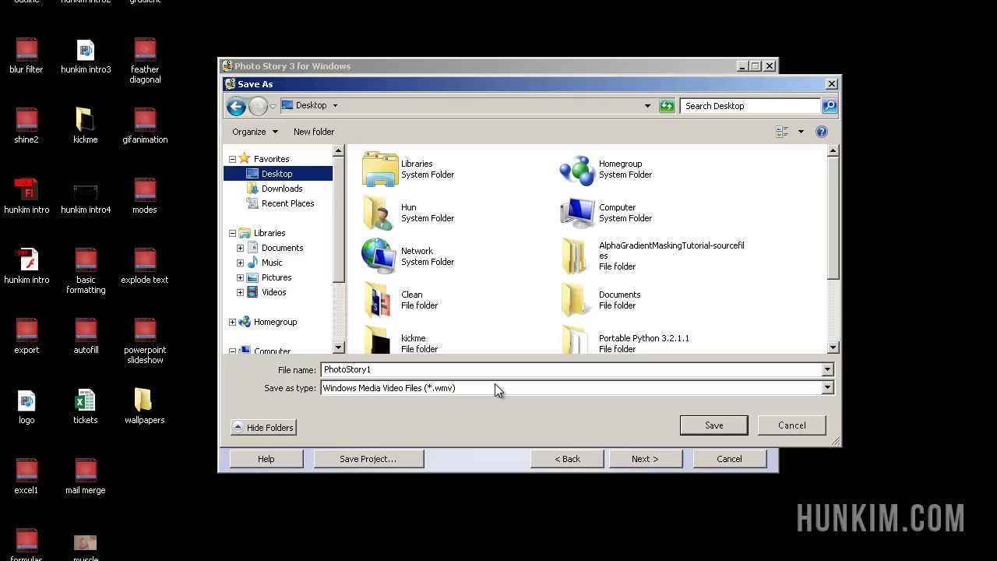
pyautogui.click(716, 425)
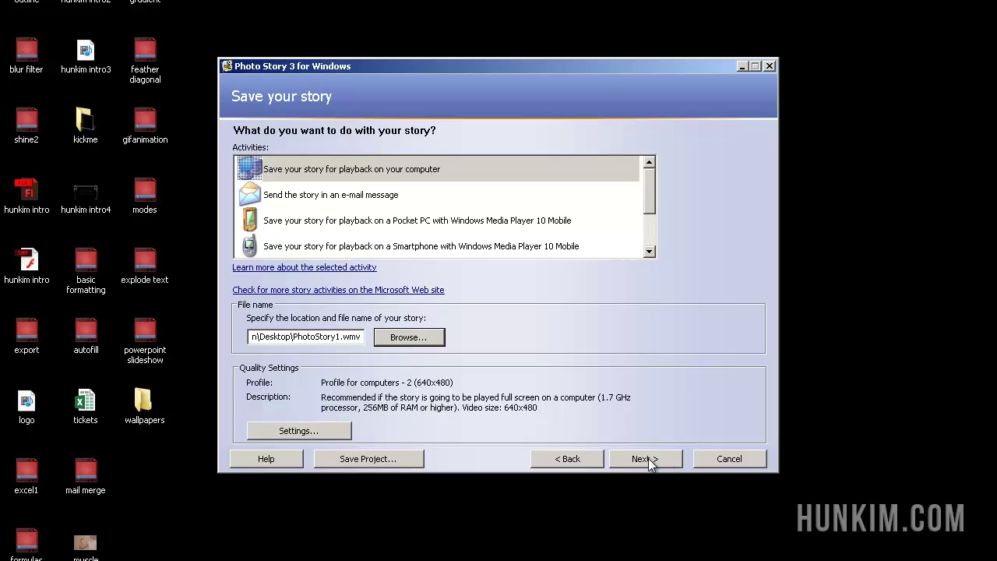
pyautogui.click(648, 459)
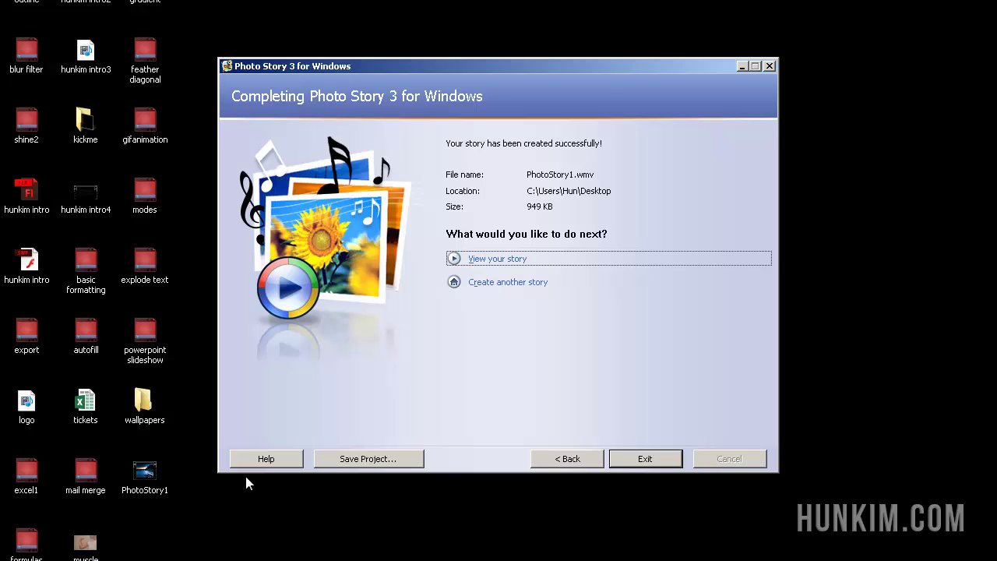
# Step: Save the project as PhotoStory1.wp3 on the Desktop
pyautogui.click(355, 459)
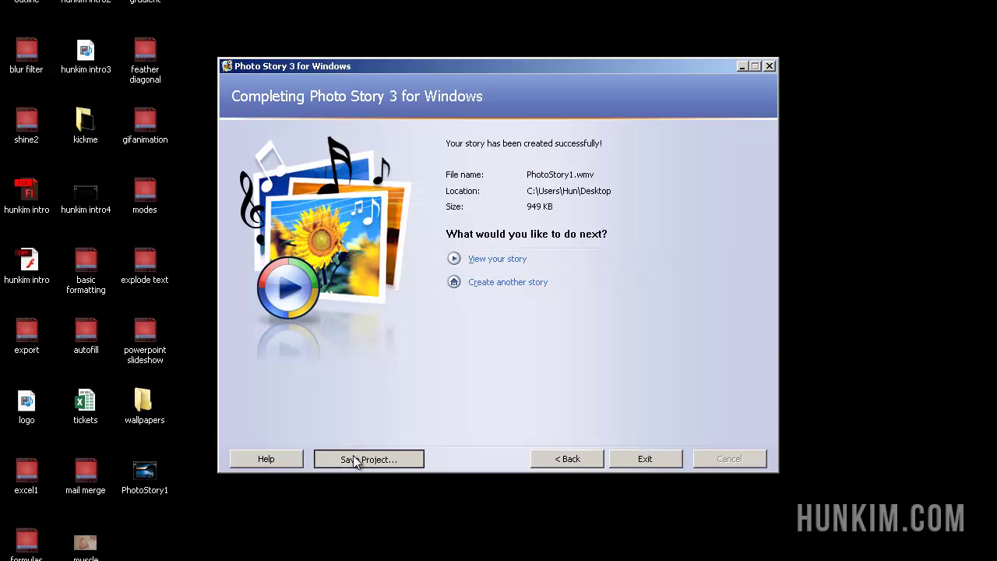
pyautogui.click(274, 173)
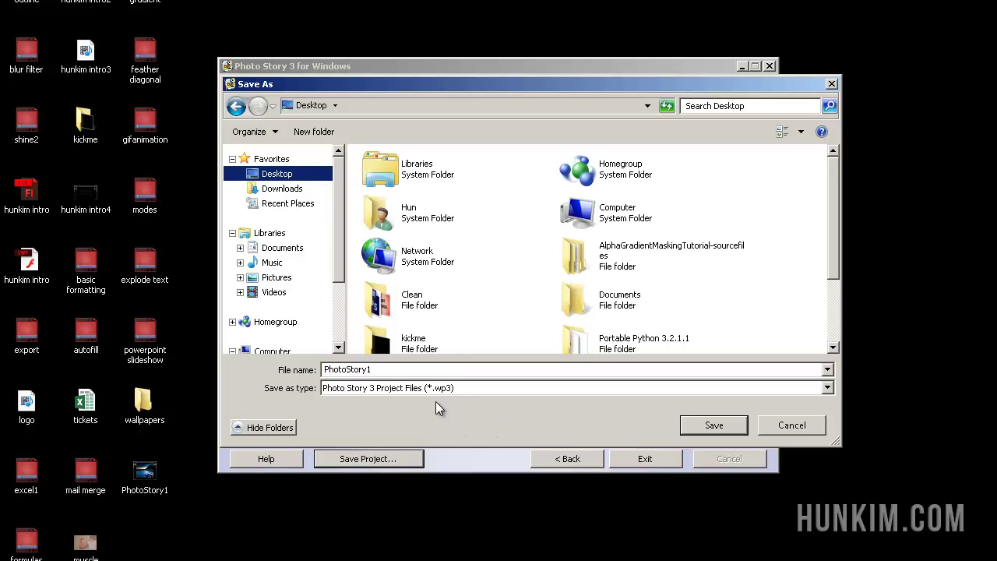
pyautogui.click(692, 427)
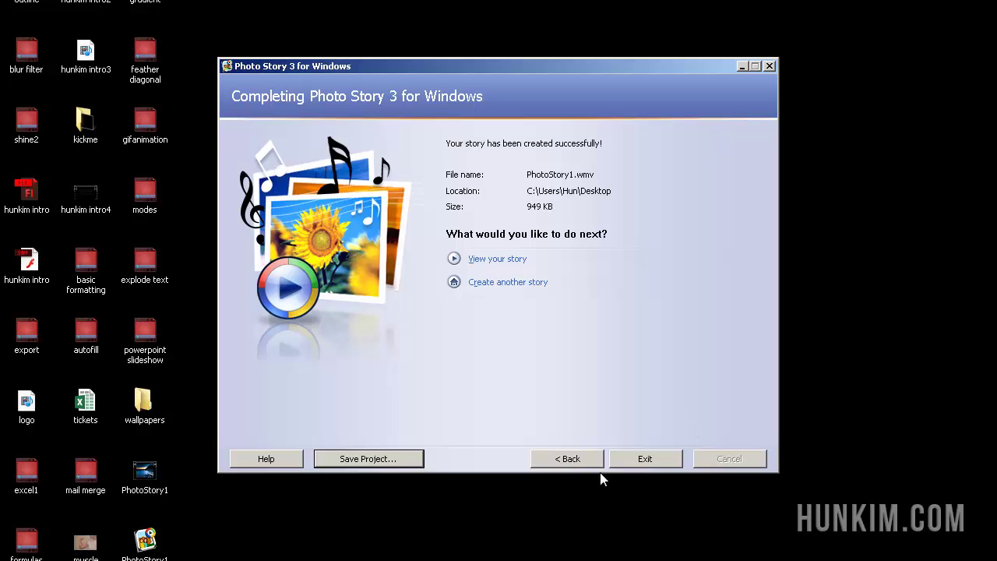
pyautogui.doubleClick(143, 474)
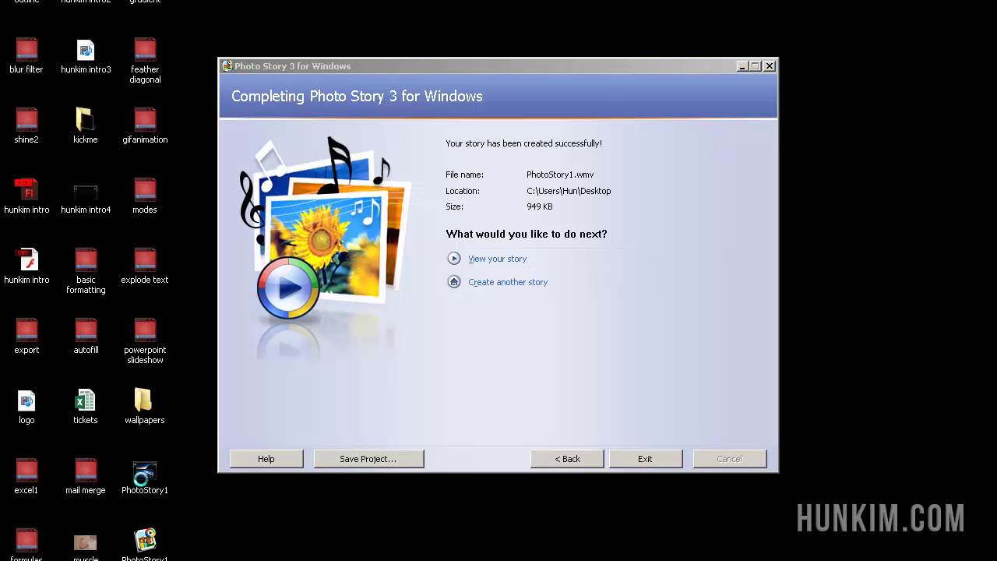
pyautogui.rightClick(141, 476)
pyautogui.moveTo(233, 236)
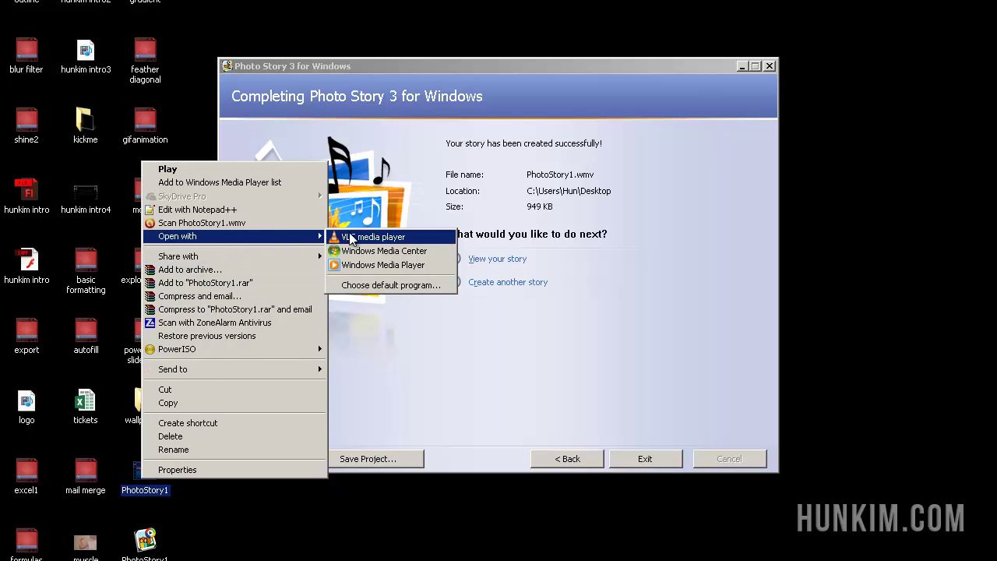
pyautogui.click(349, 233)
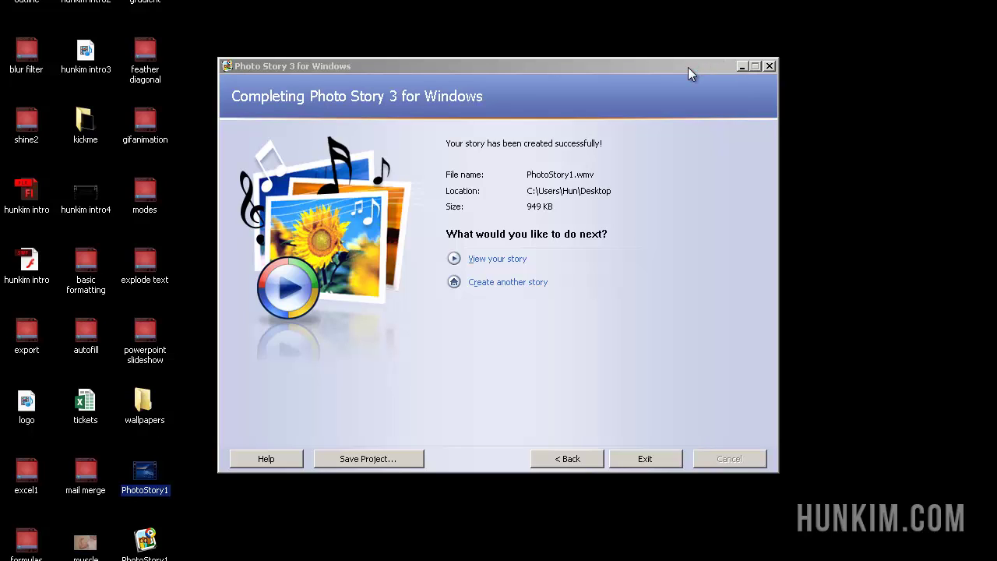
pyautogui.press('Return')
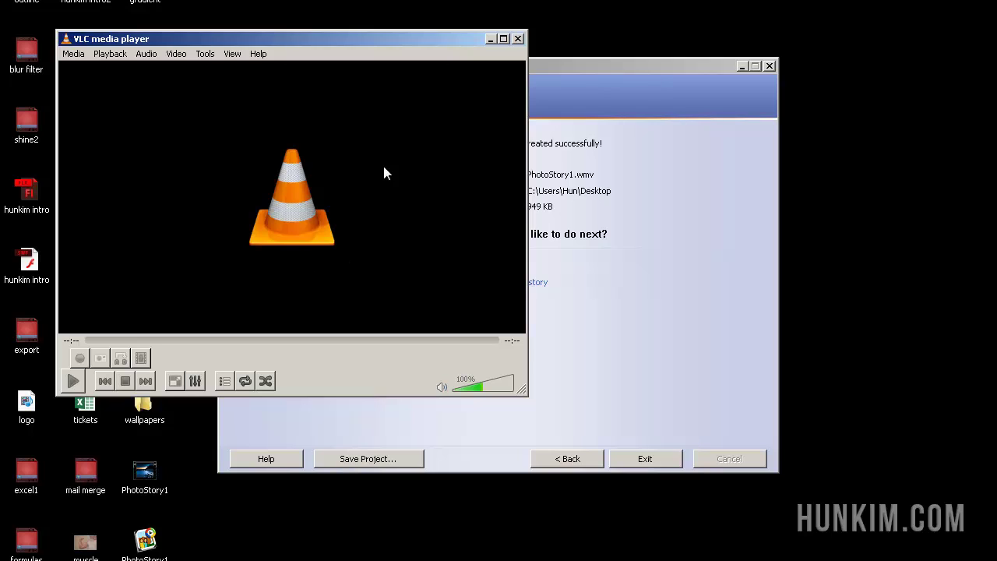
# Step: Close the video player, go back to the Welcome page, and continue the current story
pyautogui.click(518, 39)
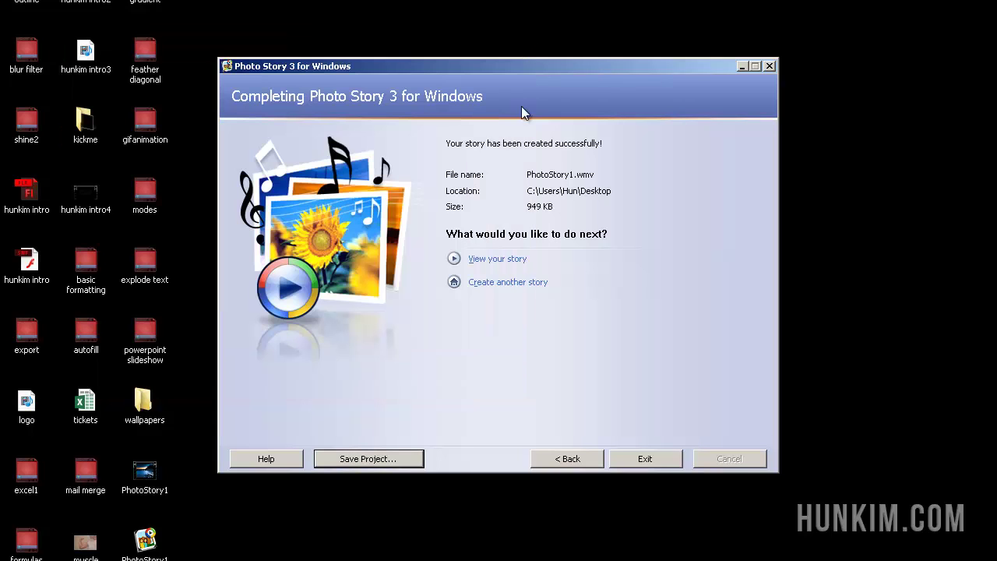
pyautogui.click(573, 456)
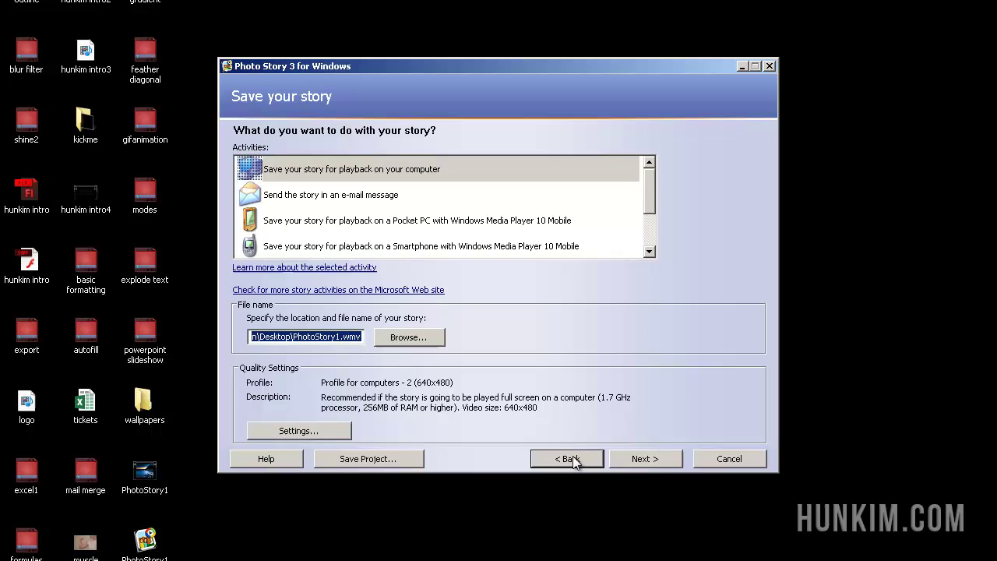
pyautogui.click(573, 458)
pyautogui.click(573, 459)
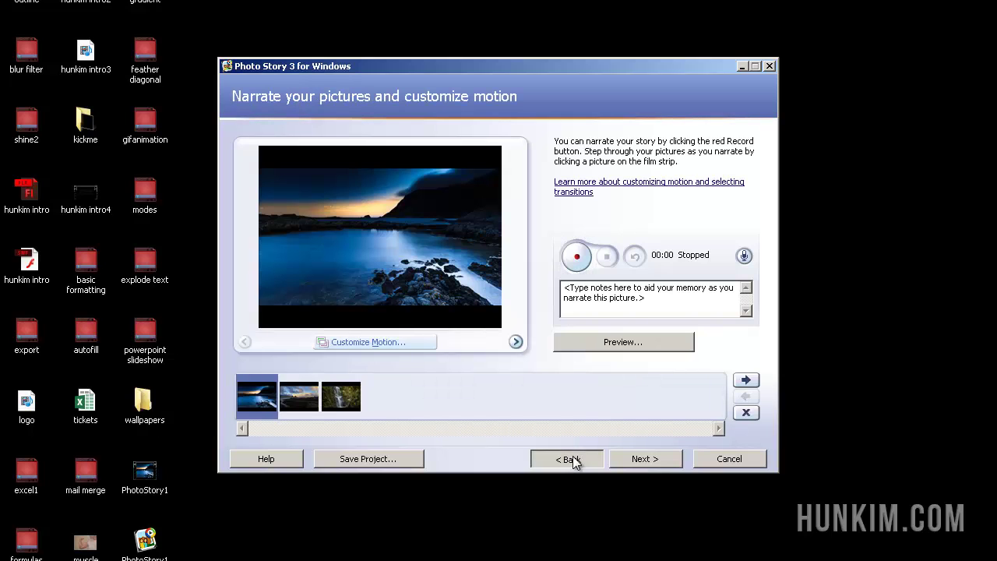
pyautogui.click(573, 460)
pyautogui.click(573, 460)
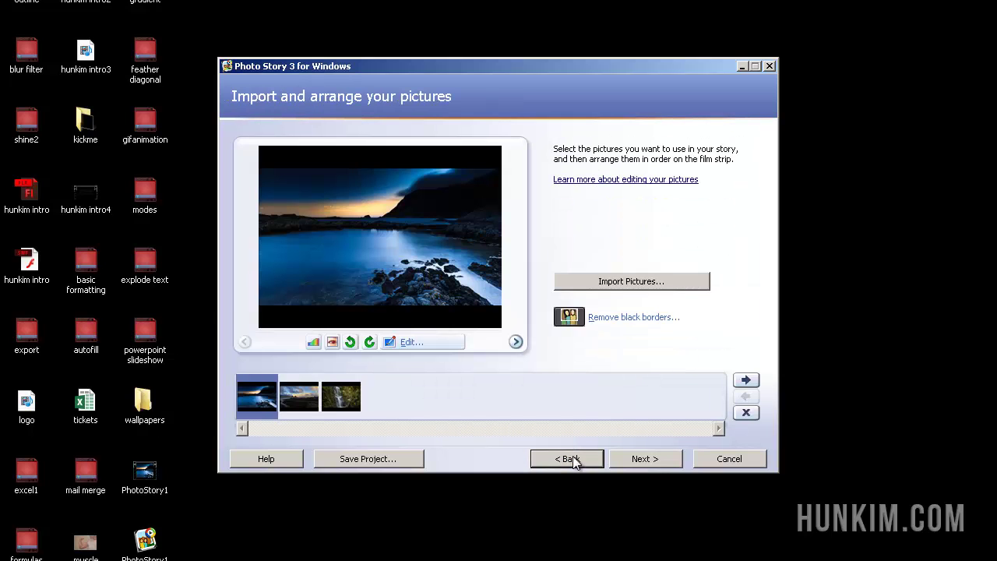
pyautogui.click(574, 461)
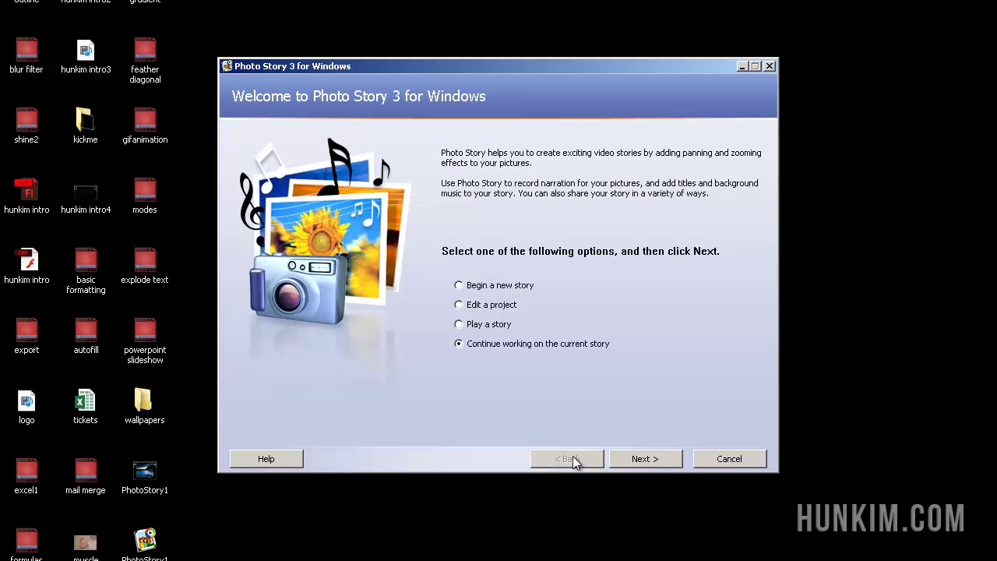
pyautogui.click(636, 460)
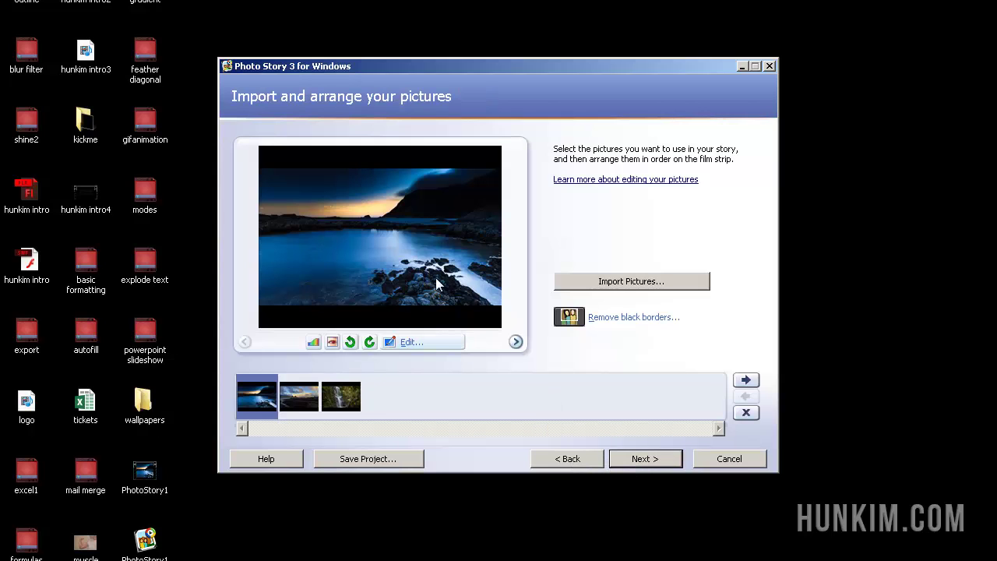
# Step: Preview the film-strip pictures, ending with the blue seascape selected
pyautogui.click(304, 395)
pyautogui.click(350, 397)
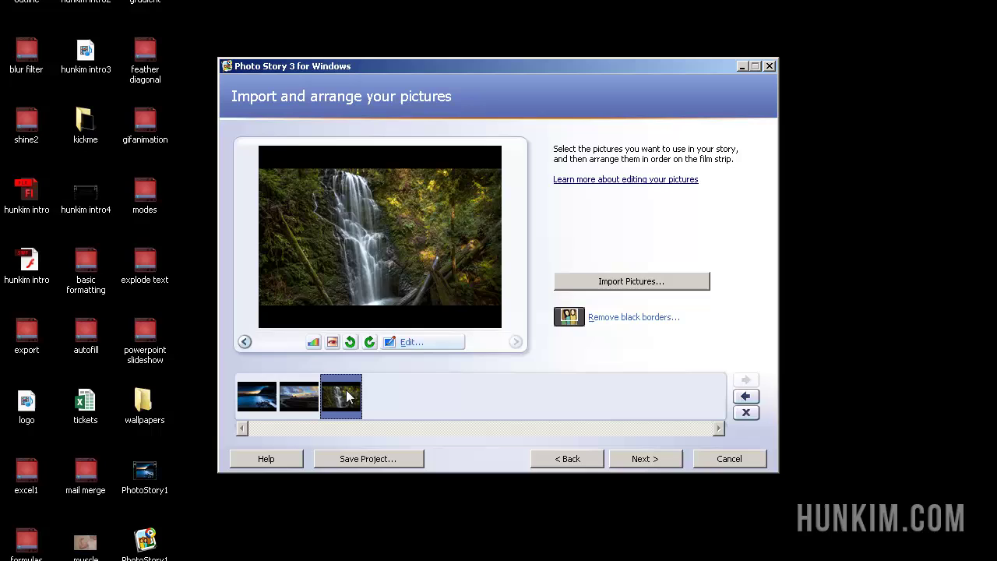
pyautogui.click(317, 397)
pyautogui.click(259, 394)
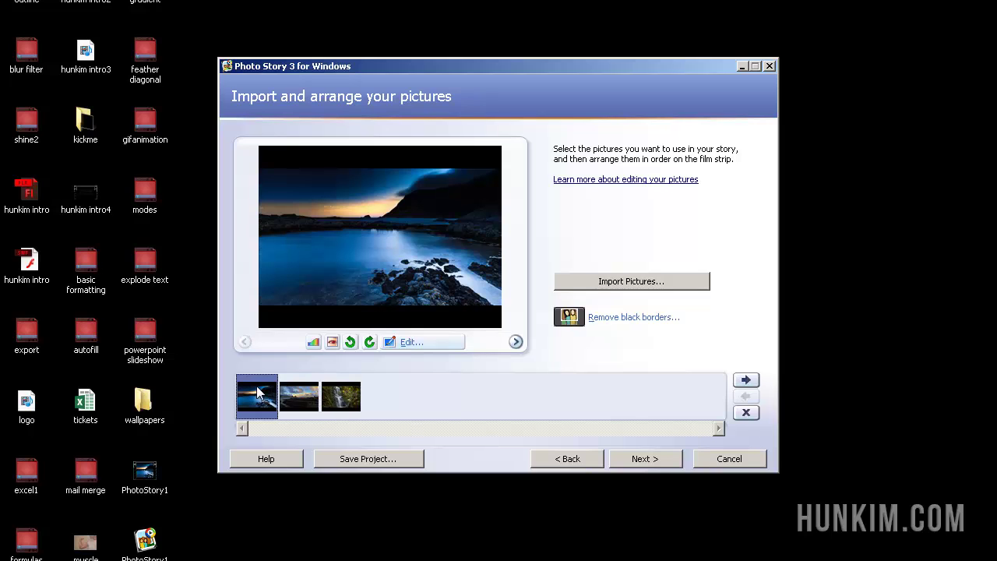
# Step: Remove black borders from all three pictures using Yes to All
pyautogui.click(624, 317)
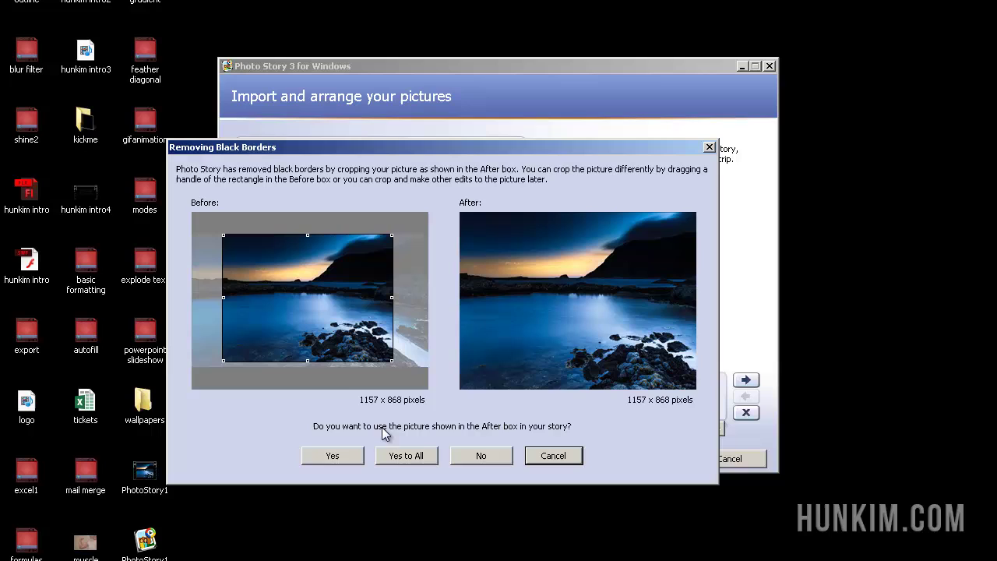
pyautogui.click(412, 457)
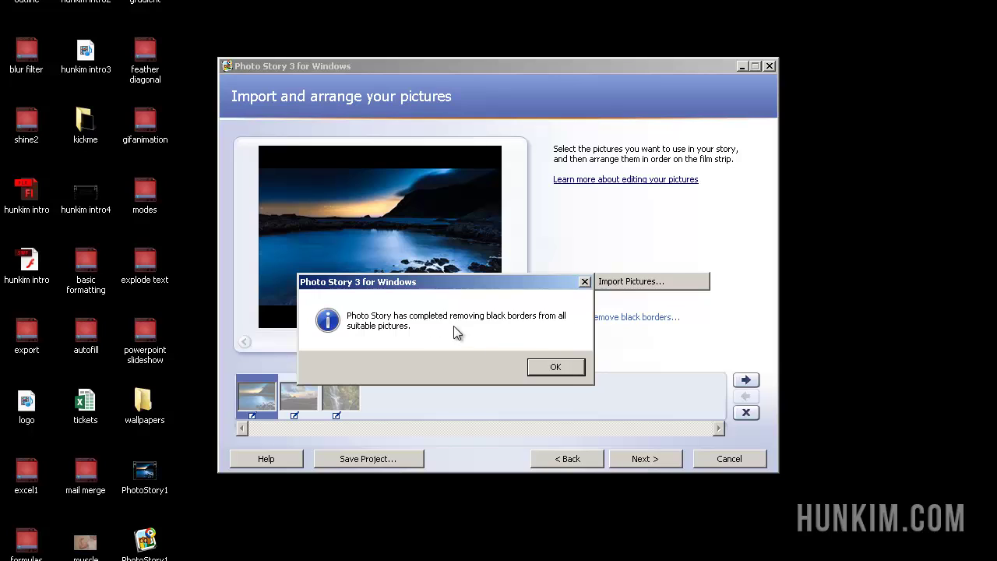
pyautogui.click(545, 366)
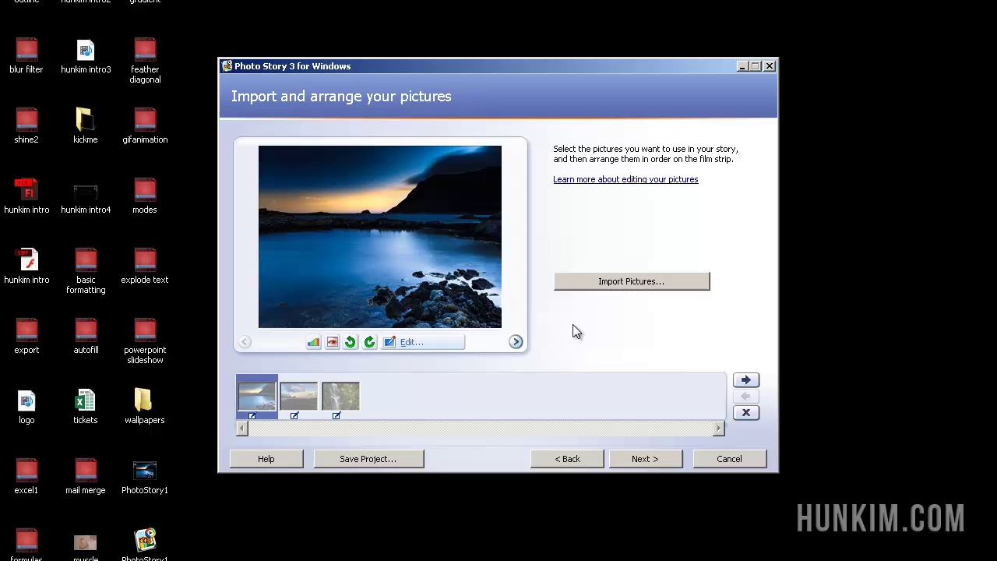
# Step: Review the cropped pictures, including the waterfall, and reselect the blue seascape
pyautogui.click(298, 397)
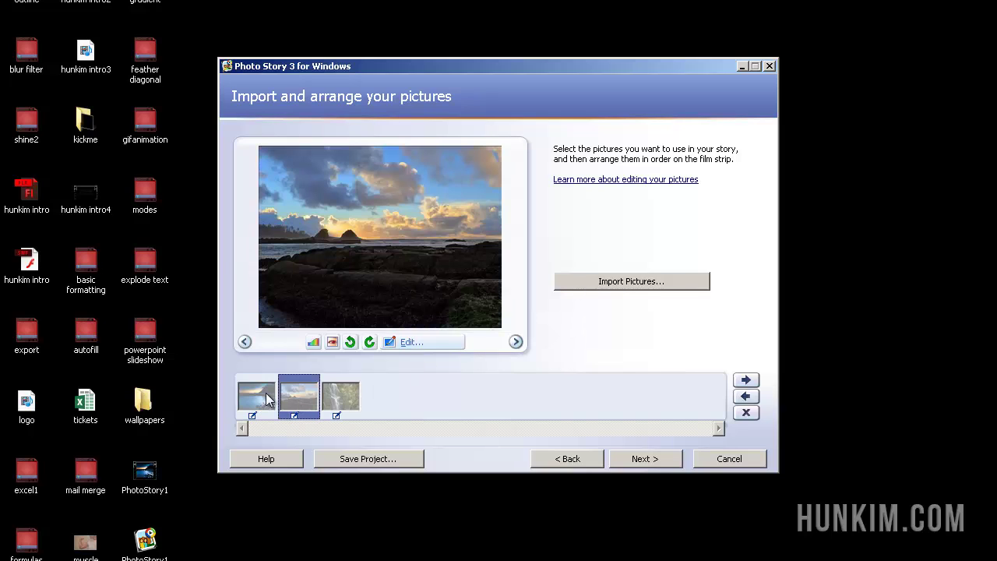
pyautogui.click(266, 394)
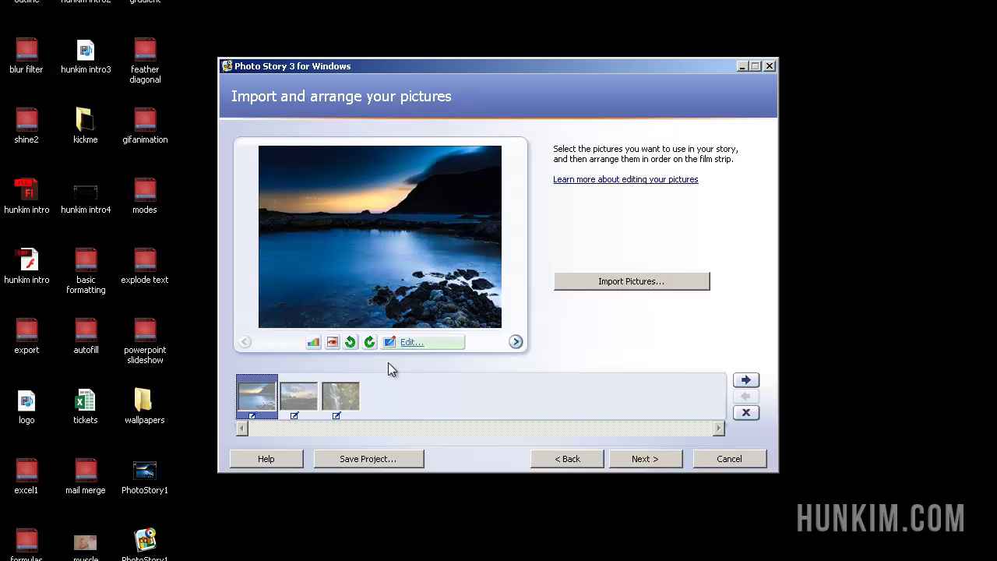
pyautogui.click(298, 394)
pyautogui.click(334, 399)
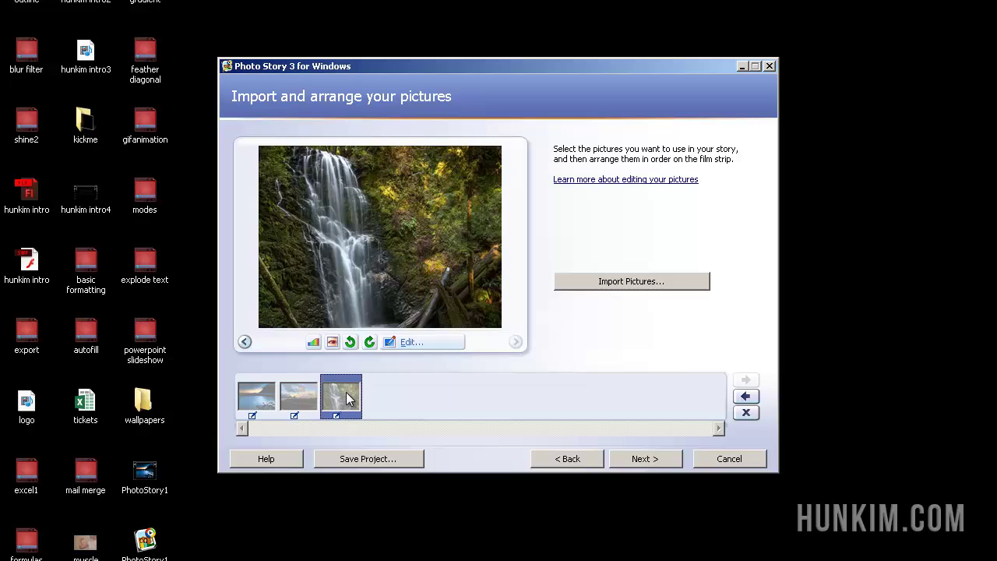
pyautogui.click(265, 397)
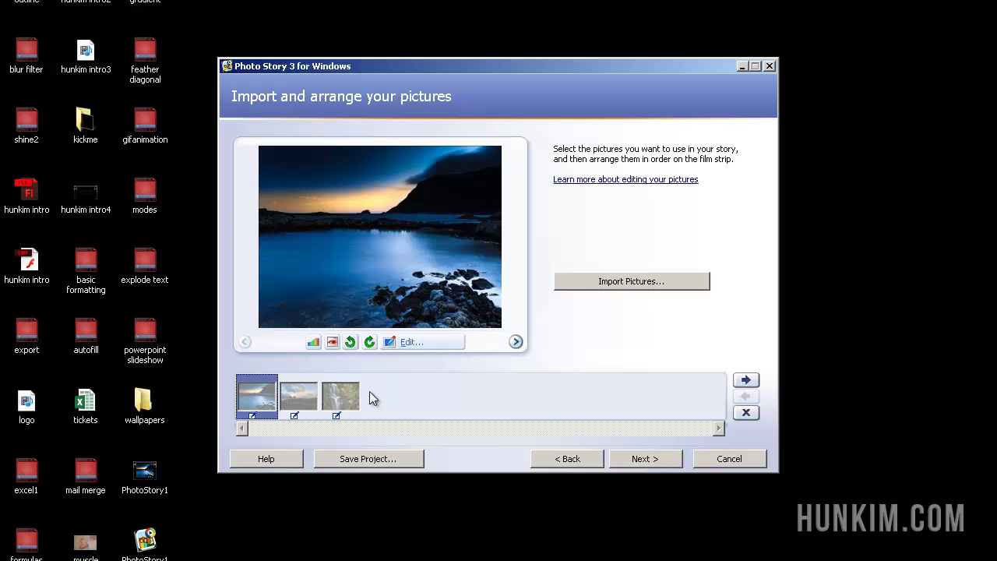
pyautogui.click(418, 344)
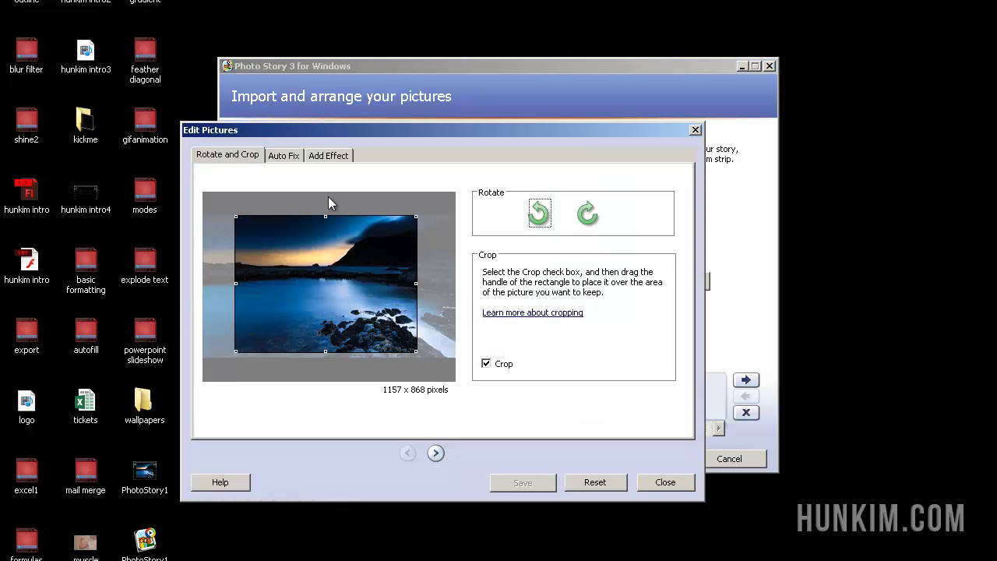
pyautogui.click(298, 162)
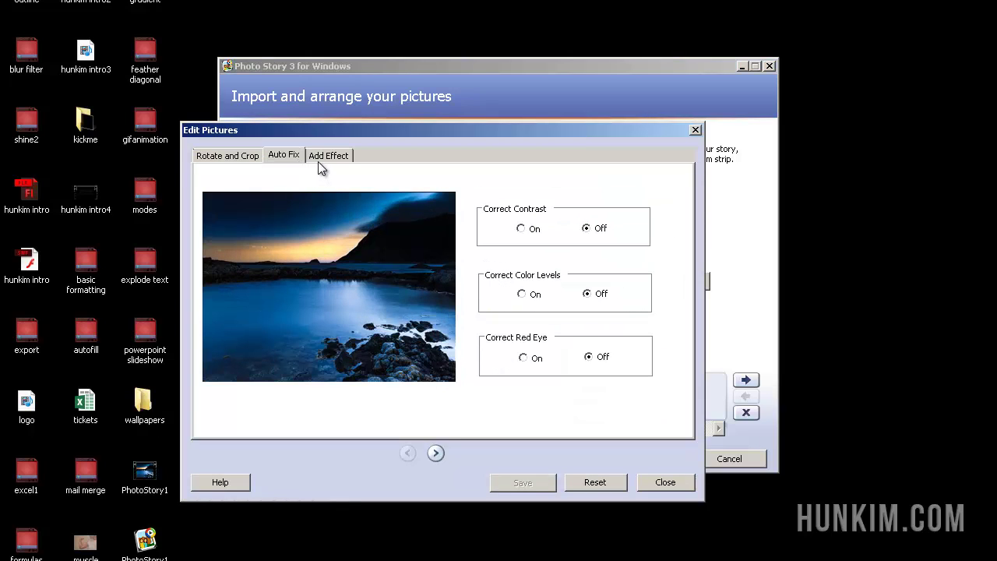
pyautogui.click(319, 158)
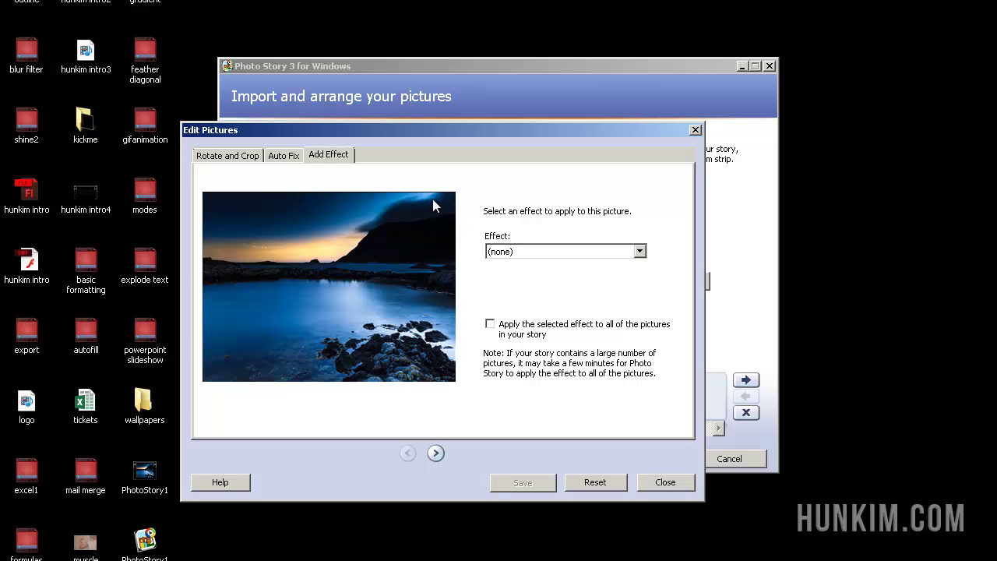
pyautogui.click(561, 253)
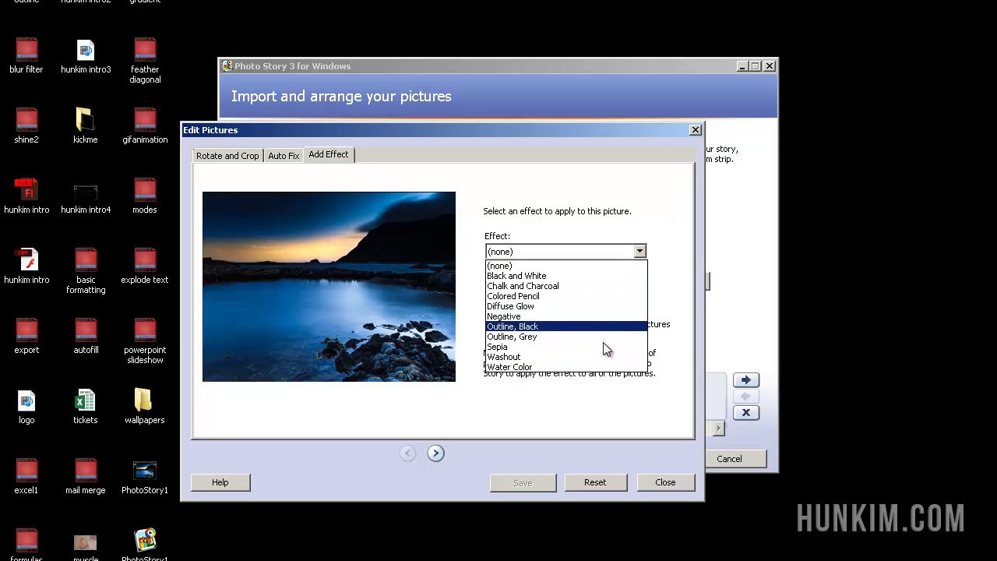
pyautogui.click(645, 480)
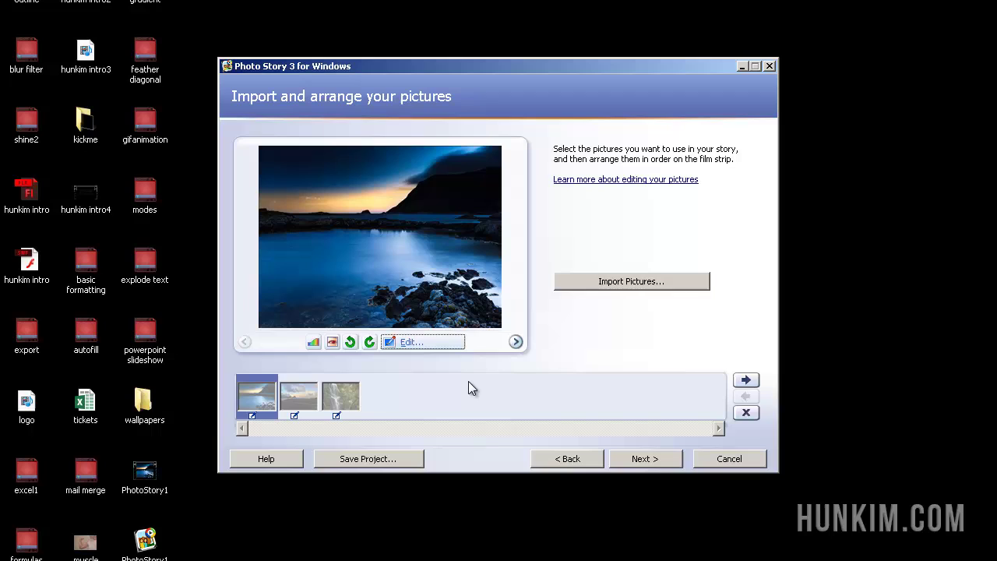
pyautogui.click(633, 460)
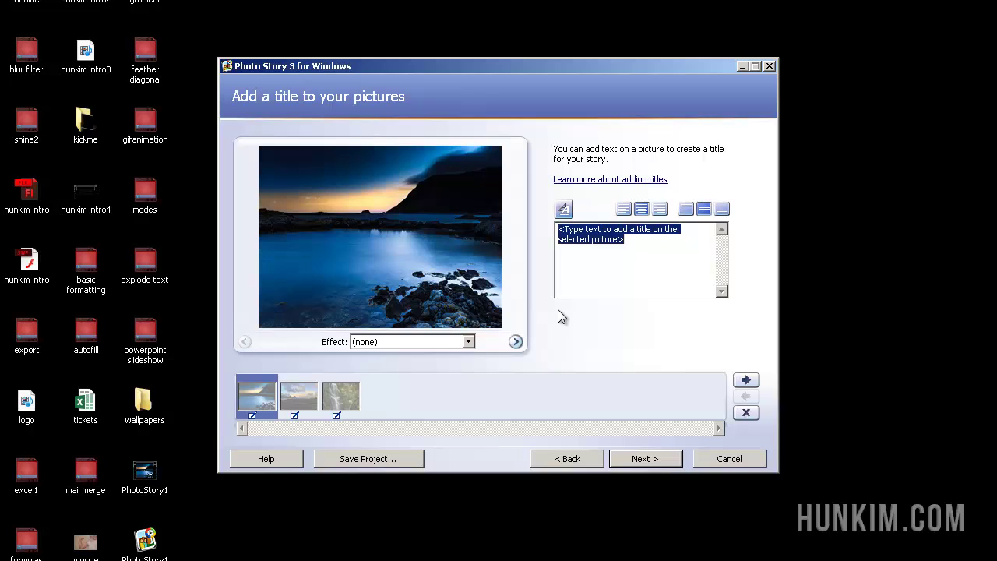
pyautogui.write('B')
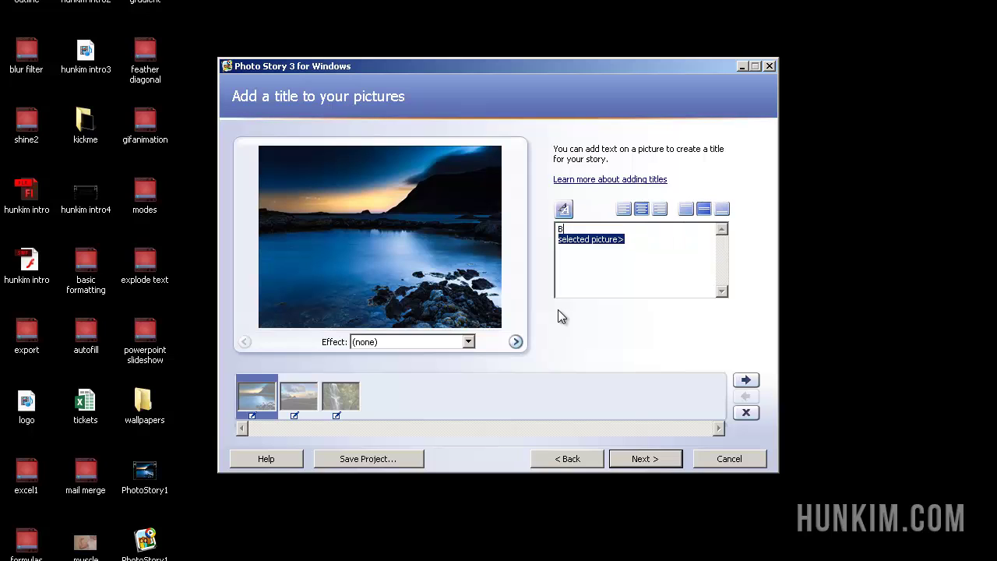
pyautogui.write('eautif')
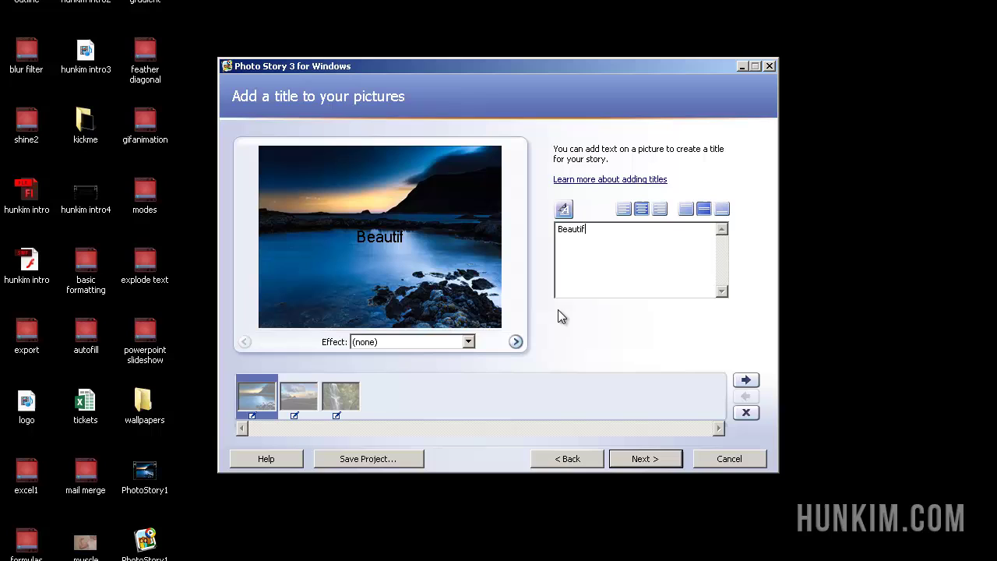
pyautogui.write('ul Lands')
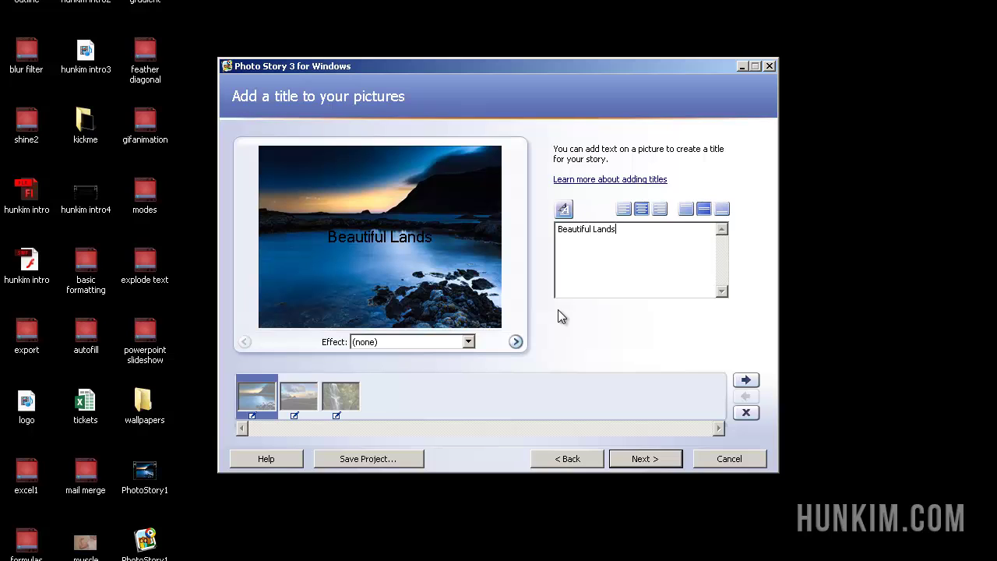
pyautogui.write('cape...')
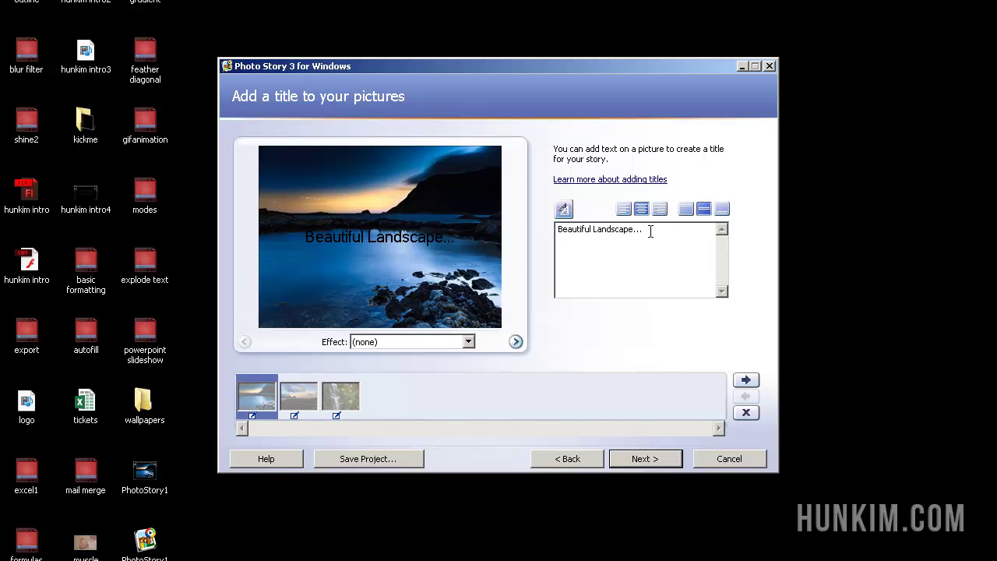
pyautogui.moveTo(650, 232); pyautogui.dragTo(483, 188)
pyautogui.press('Delete')
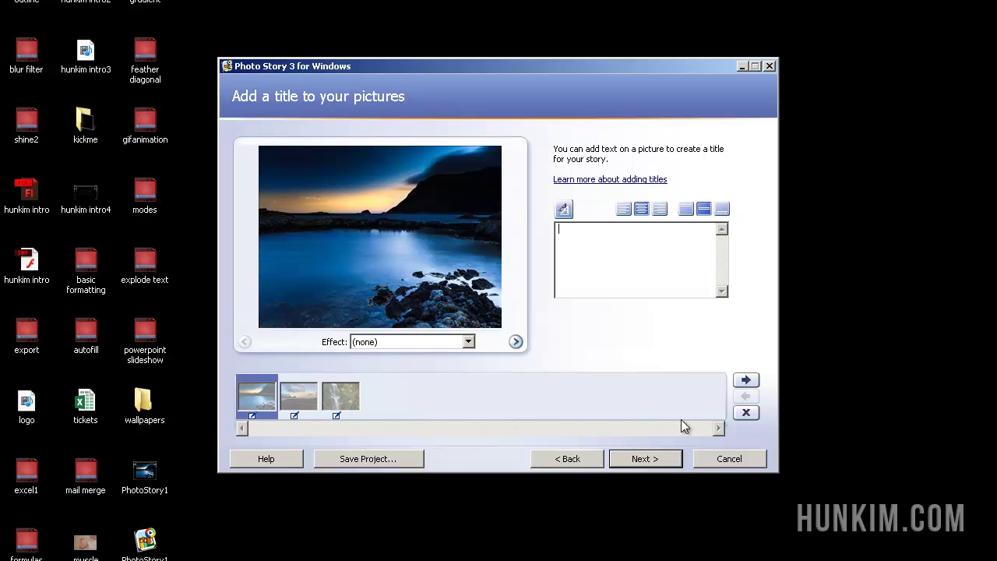
# Step: Advance to the Narrate your pictures and customize motion page
pyautogui.click(654, 459)
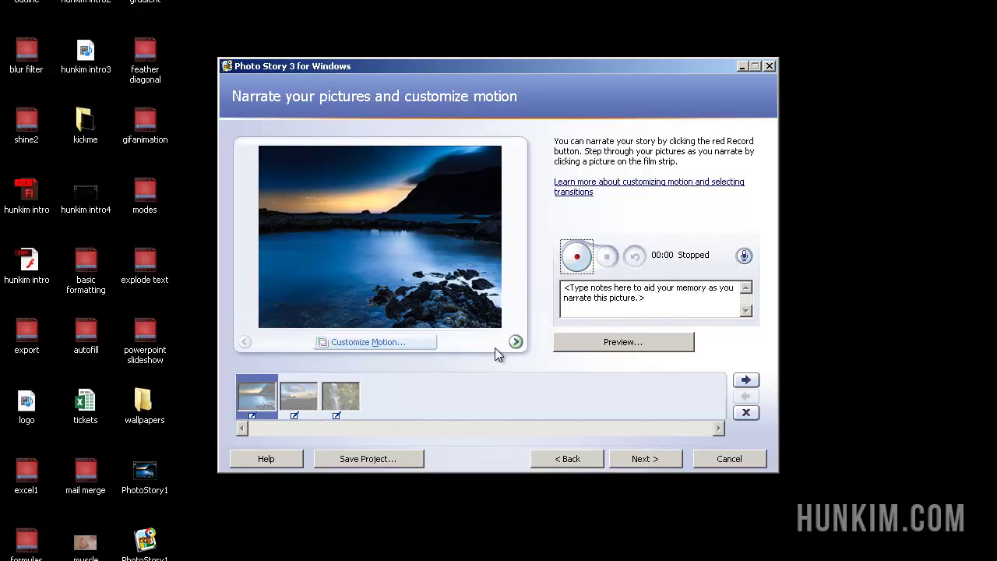
# Step: Give the blue seascape custom motion from a lower-right rocks close-up out to nearly the full scene
pyautogui.click(363, 343)
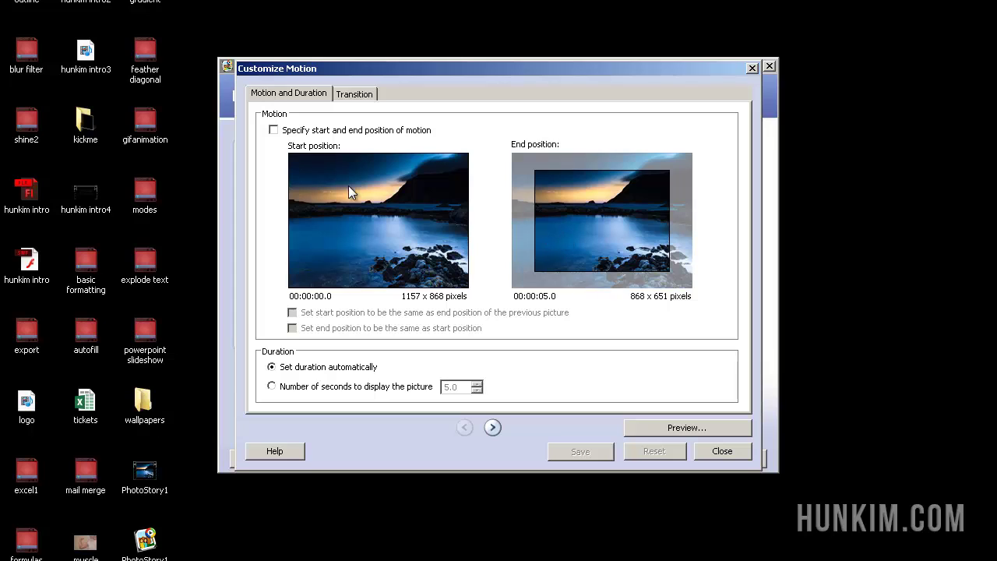
pyautogui.click(273, 130)
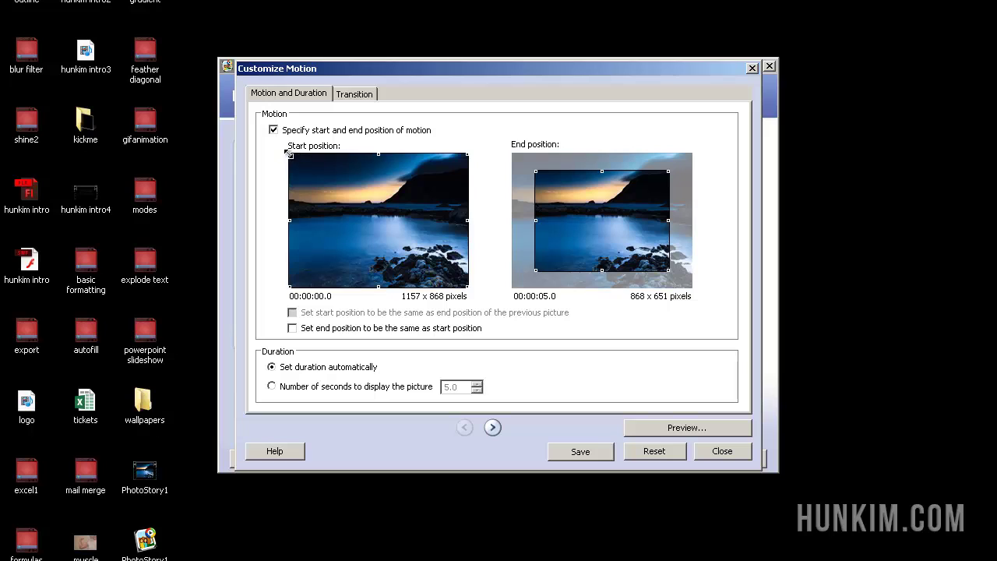
pyautogui.moveTo(288, 154)
pyautogui.mouseDown()
pyautogui.moveTo(330, 173)
pyautogui.moveTo(373, 216)
pyautogui.mouseUp()
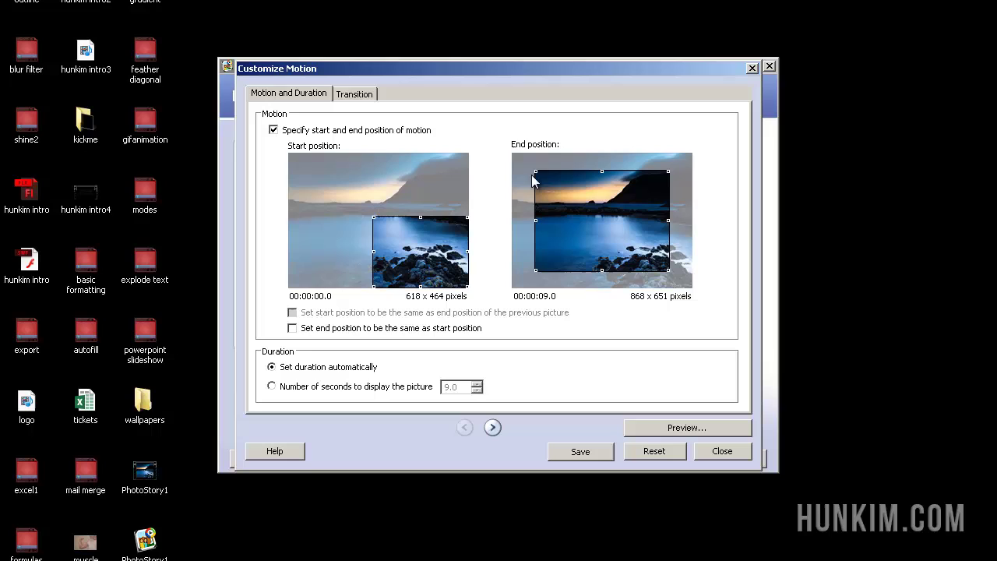
pyautogui.moveTo(535, 170); pyautogui.dragTo(511, 155)
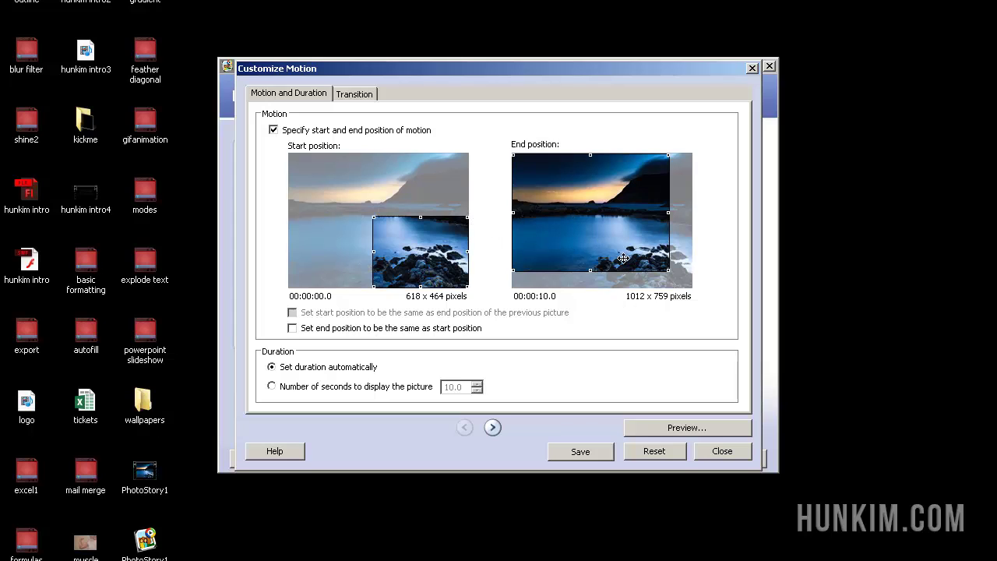
pyautogui.moveTo(667, 272); pyautogui.dragTo(675, 276)
pyautogui.click(272, 387)
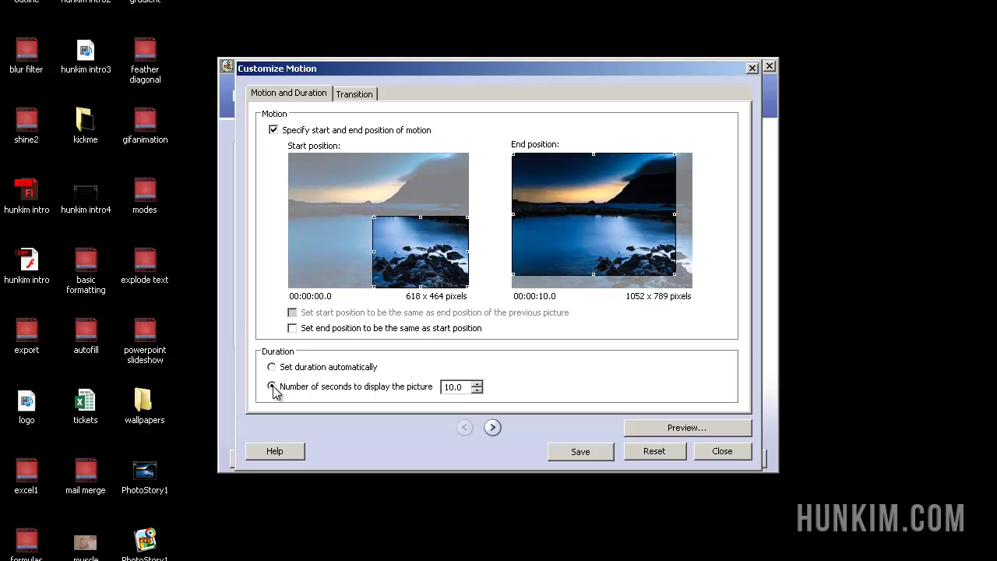
pyautogui.click(271, 366)
pyautogui.moveTo(373, 217); pyautogui.dragTo(396, 234)
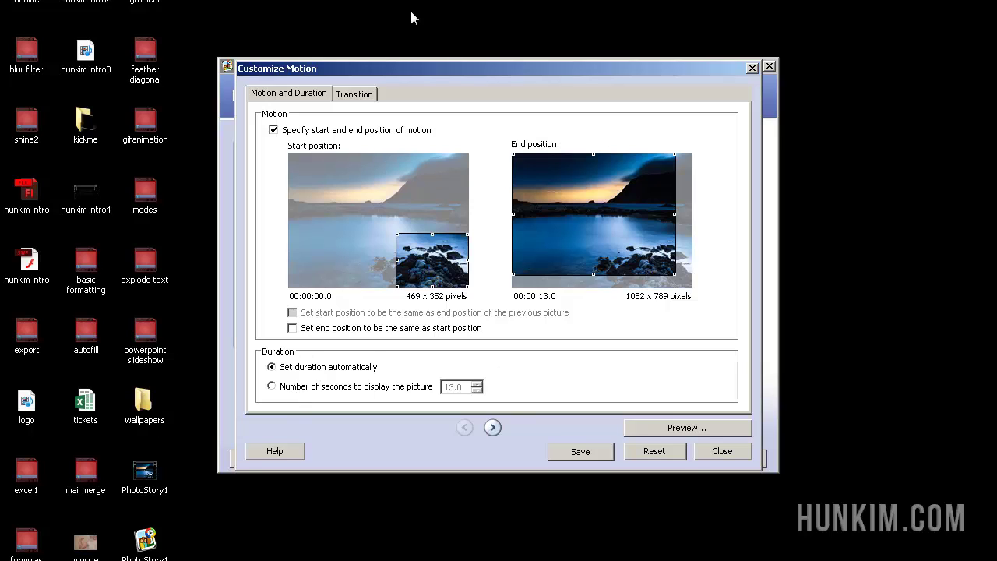
pyautogui.click(371, 91)
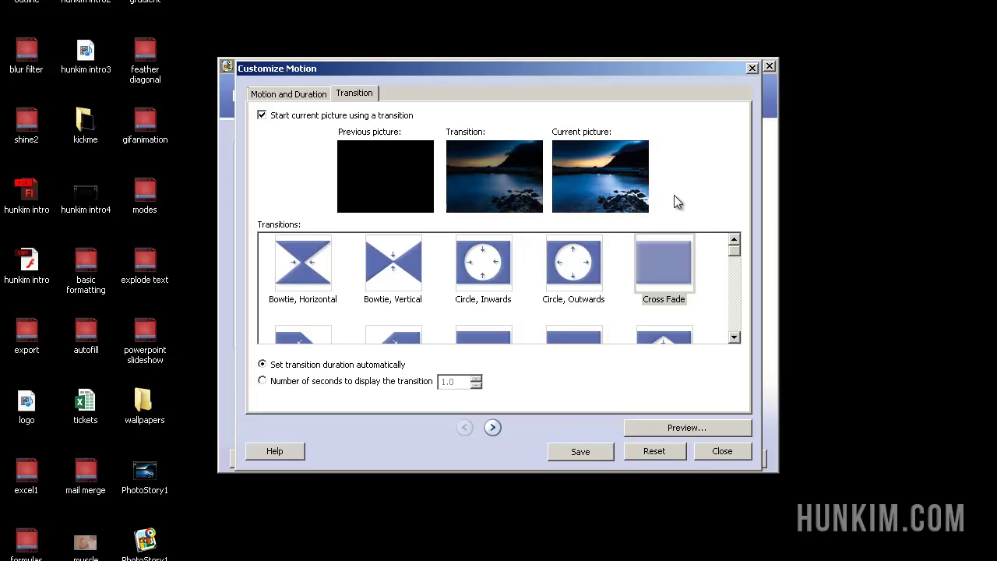
# Step: Close Customize Motion, answering Yes to save the seascape's motion and transition changes
pyautogui.moveTo(733, 256); pyautogui.dragTo(737, 227)
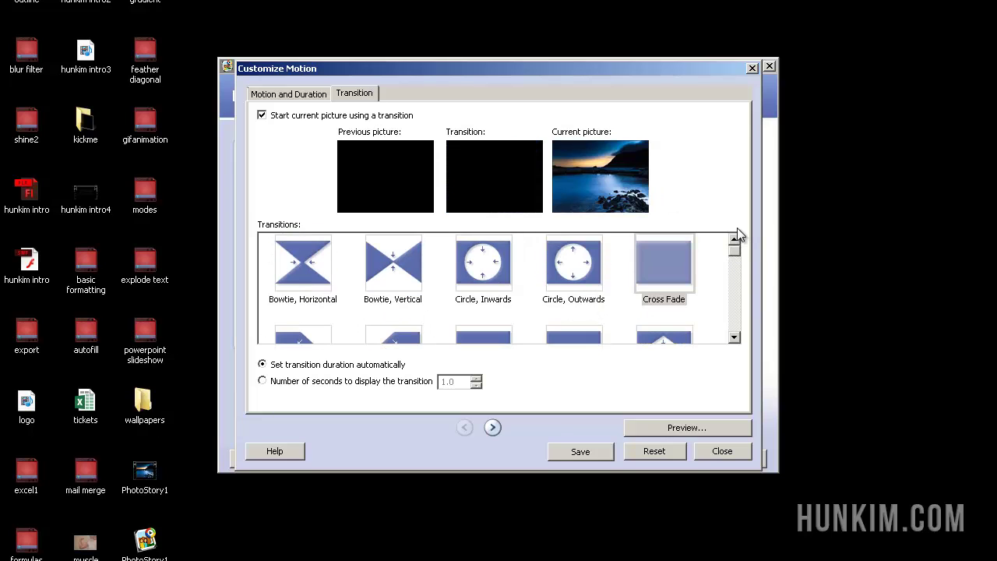
pyautogui.click(289, 94)
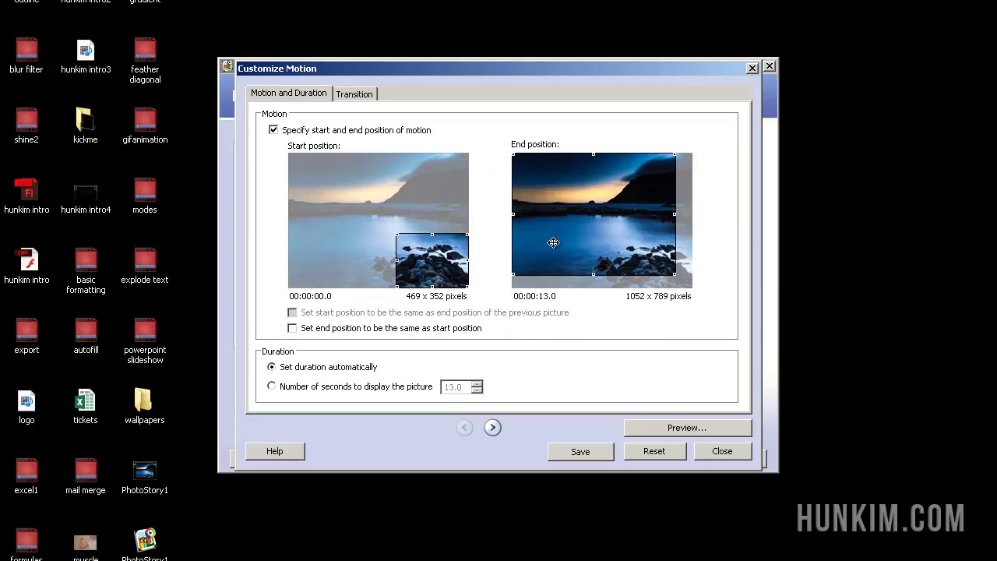
pyautogui.click(710, 451)
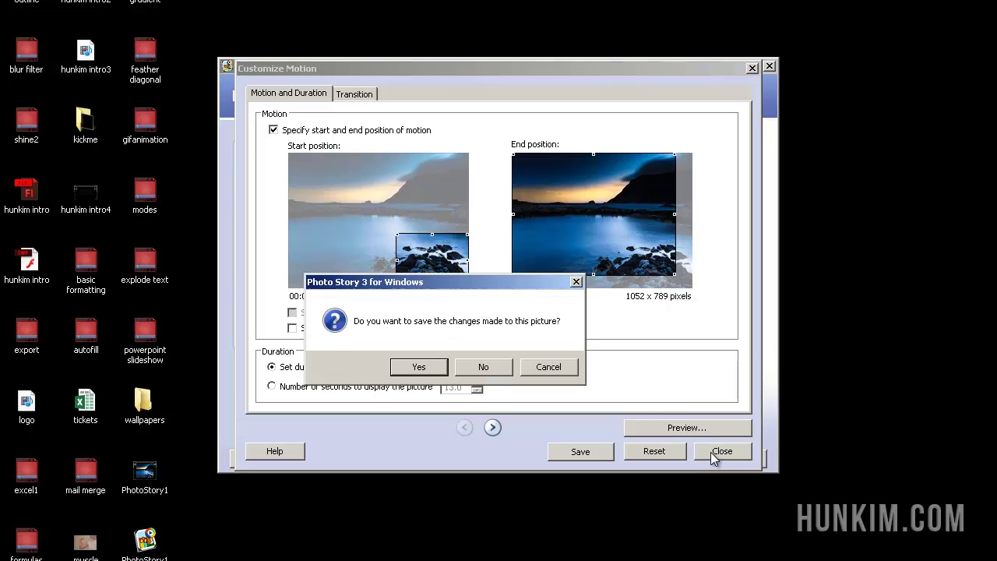
pyautogui.click(445, 367)
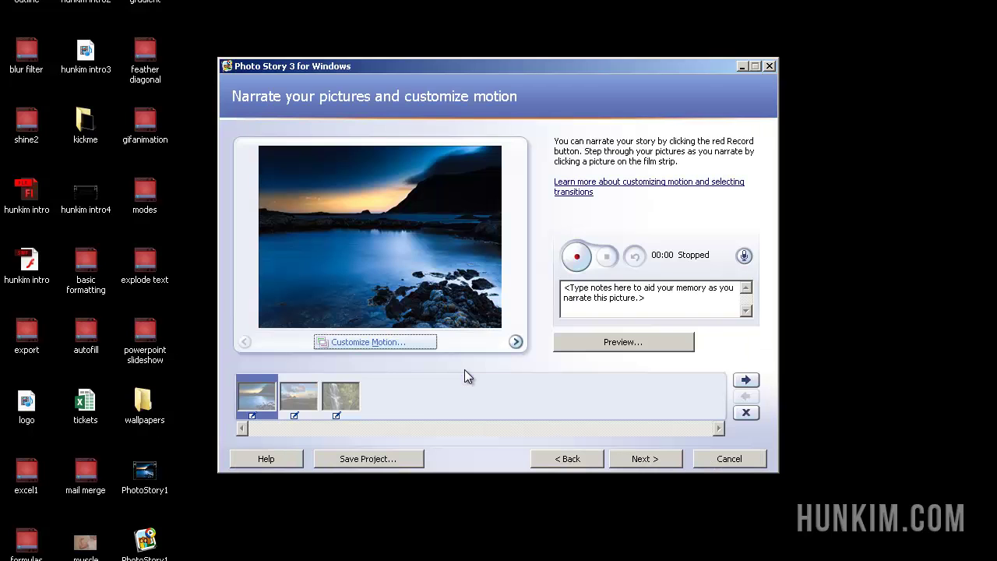
# Step: Advance to background music, browse for a music file, then cancel so no music is added
pyautogui.click(654, 457)
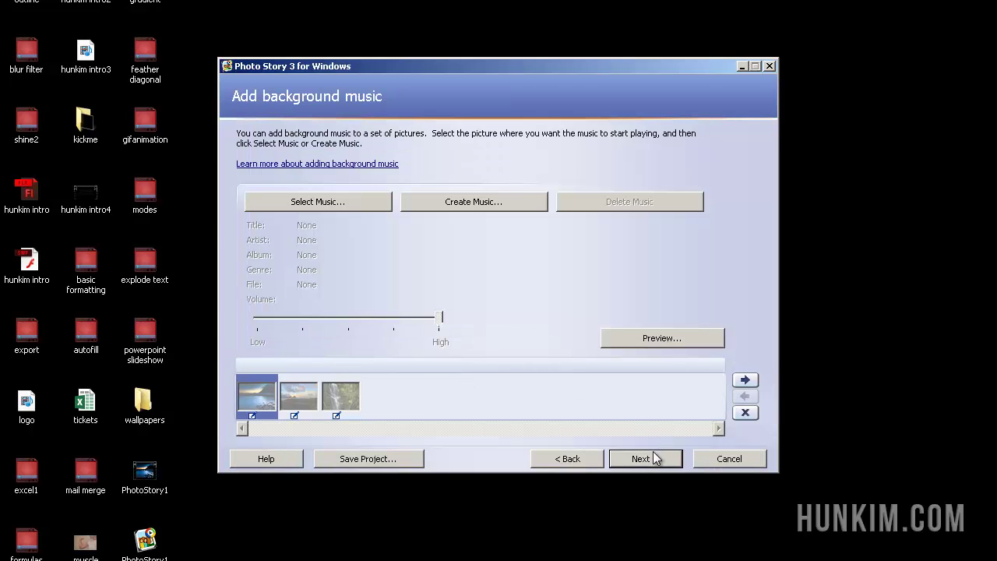
pyautogui.click(336, 199)
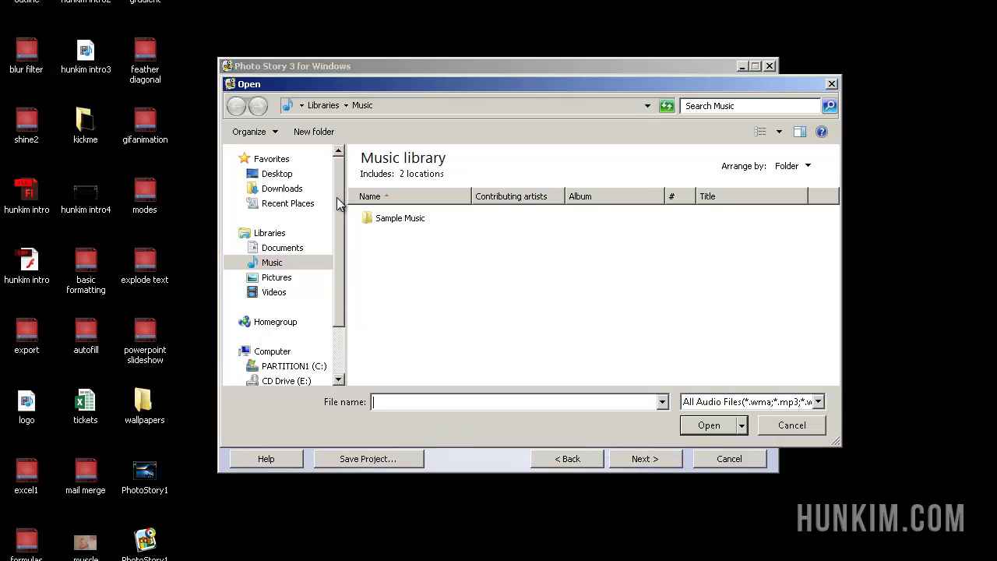
pyautogui.moveTo(276, 174)
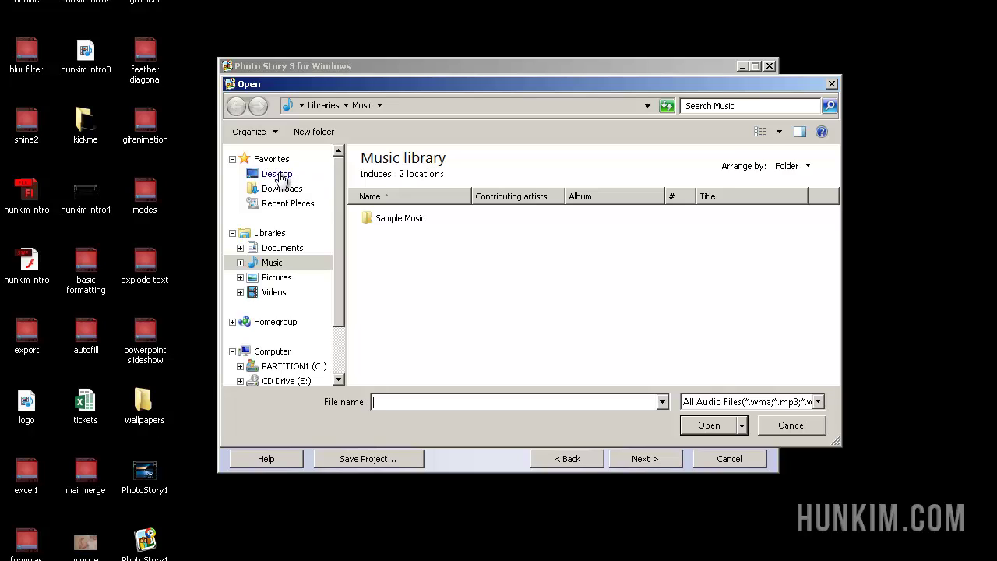
pyautogui.click(780, 427)
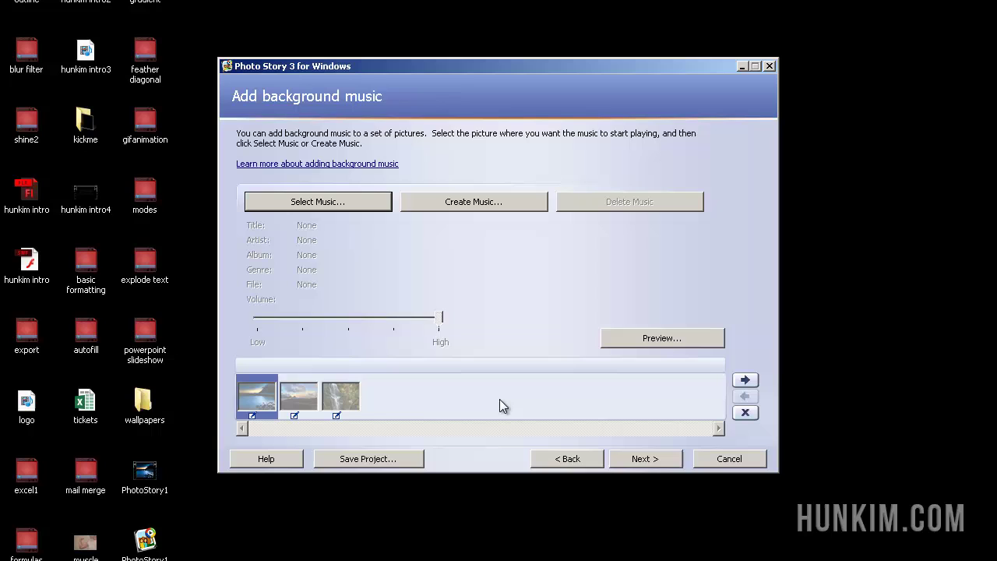
# Step: Advance to the save step, keeping computer playback as PhotoStory1.wmv on the Desktop
pyautogui.click(640, 462)
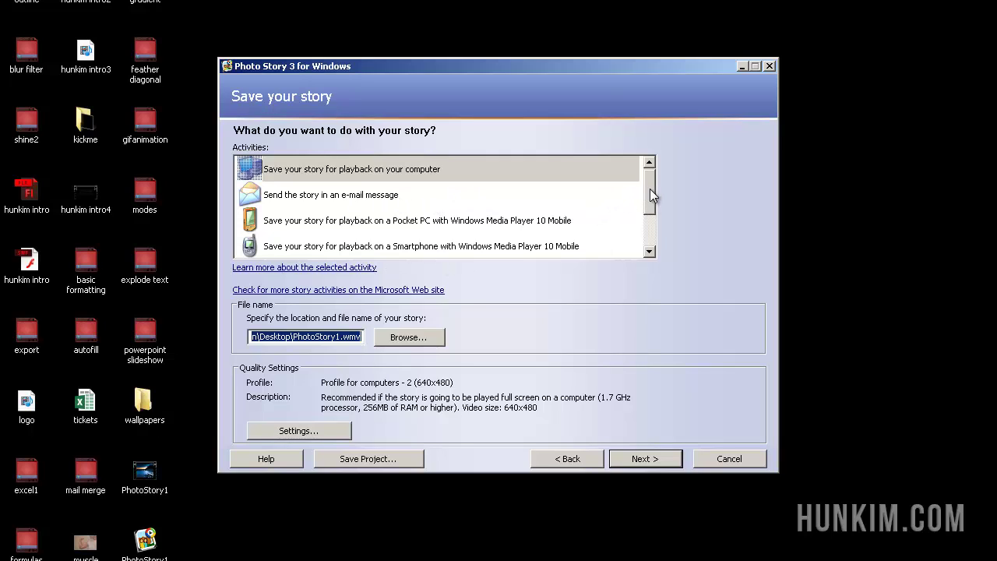
pyautogui.moveTo(650, 189)
pyautogui.mouseDown()
pyautogui.moveTo(656, 210)
pyautogui.moveTo(658, 184)
pyautogui.mouseUp()
pyautogui.moveTo(351, 66); pyautogui.dragTo(383, 43)
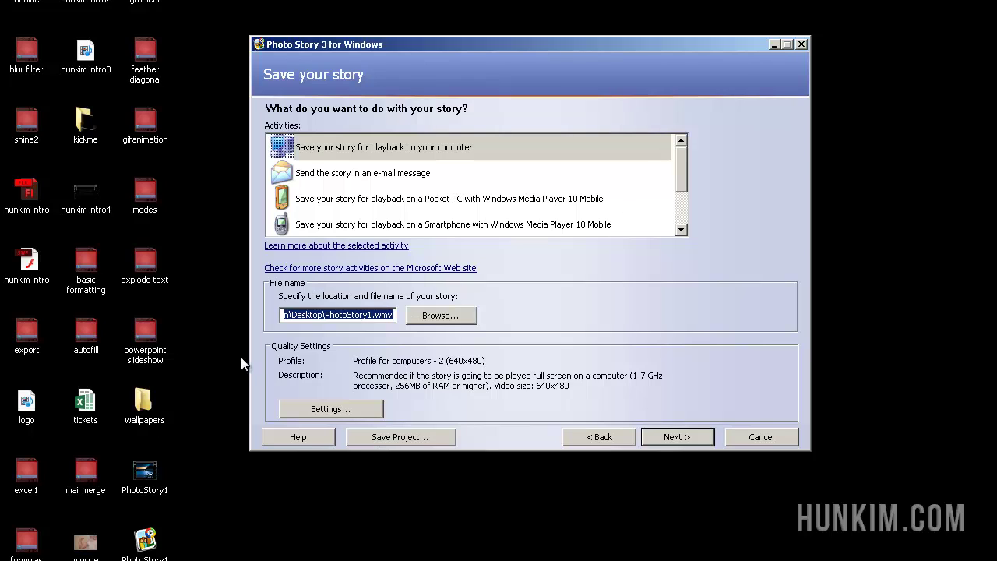
pyautogui.click(144, 401)
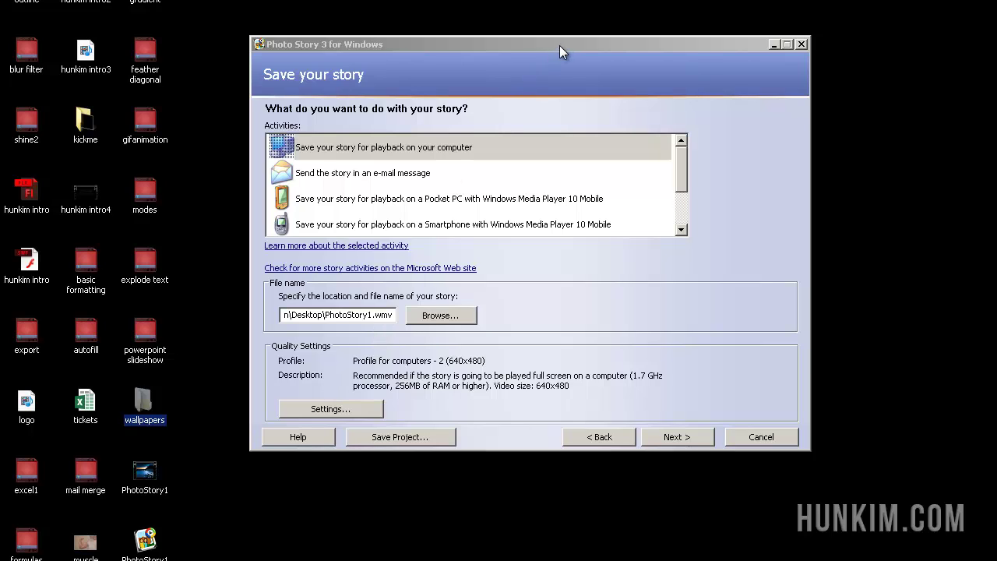
pyautogui.moveTo(559, 45)
pyautogui.mouseDown()
pyautogui.moveTo(532, 98)
pyautogui.moveTo(512, 83)
pyautogui.mouseUp()
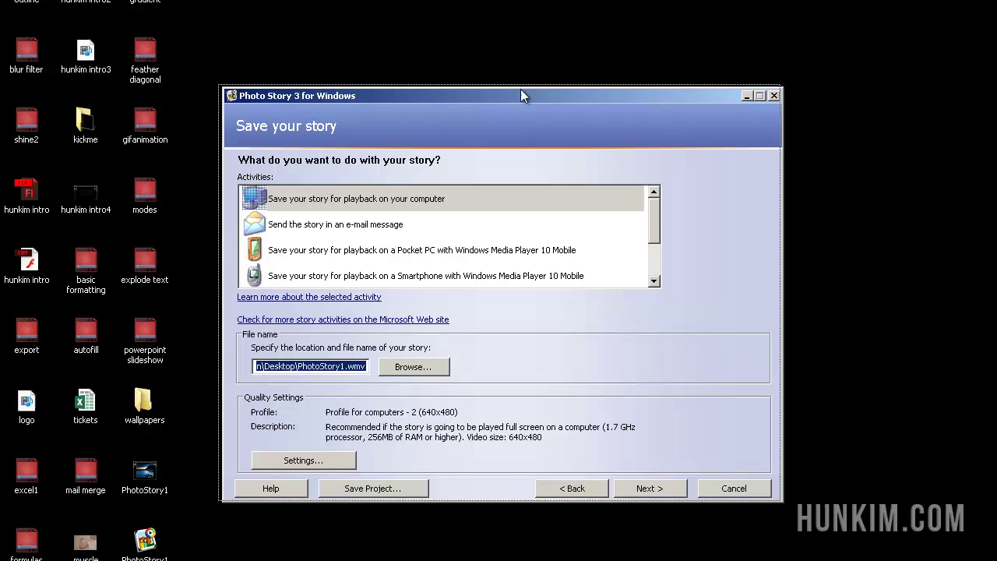